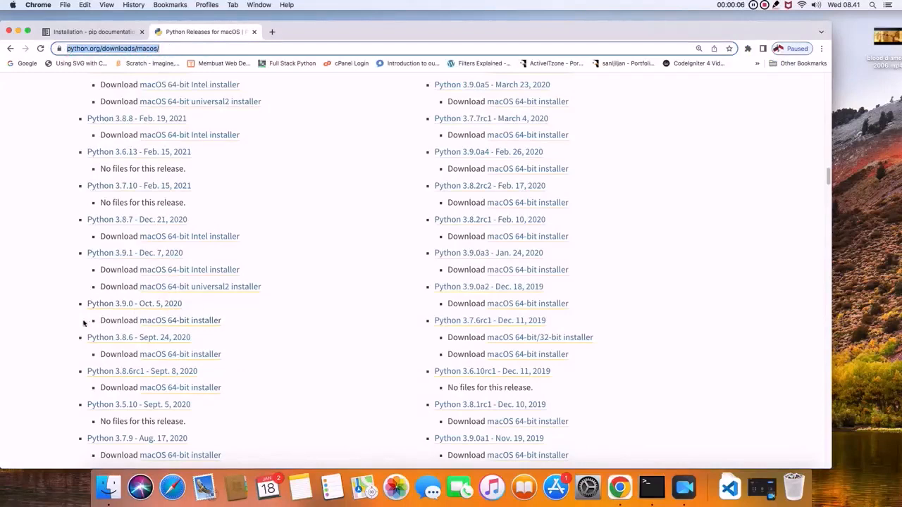
- Download the macOS 64-bit installer for Python 3.9.0 and open the downloaded package
{"action": "left_click", "coordinate": [189, 321]}
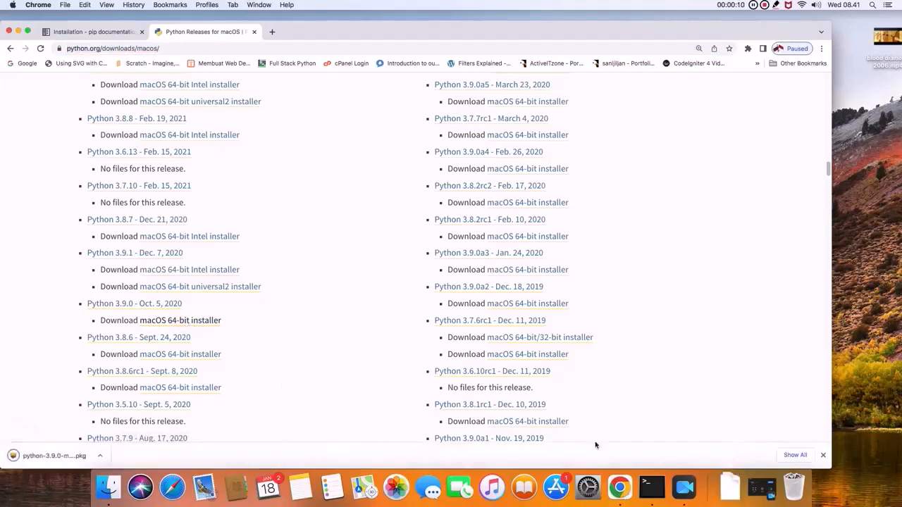
{"action": "left_click", "coordinate": [726, 494]}
{"action": "left_click", "coordinate": [731, 449]}
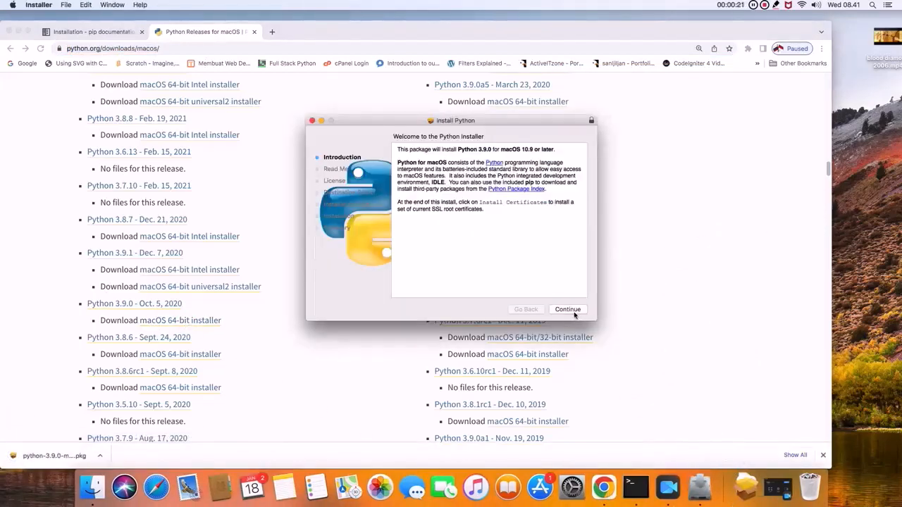
- Proceed through the Python installer's introduction, read-me and license pages and agree to the license terms
{"action": "left_click", "coordinate": [573, 313]}
{"action": "left_click", "coordinate": [573, 313]}
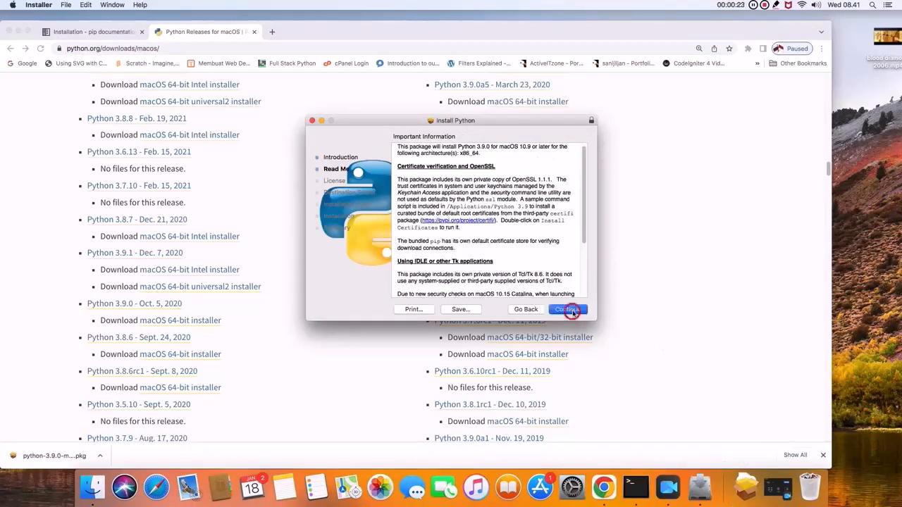
{"action": "left_click", "coordinate": [573, 313]}
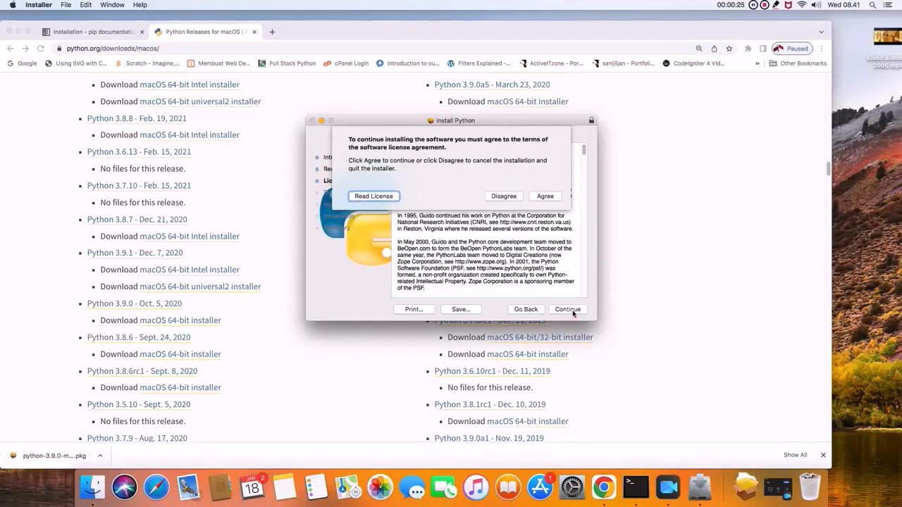
{"action": "left_click", "coordinate": [543, 196]}
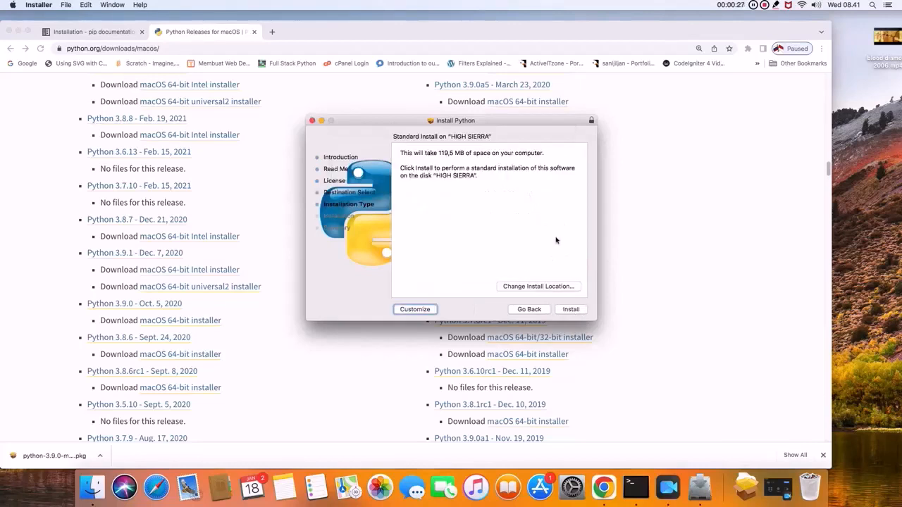
- Start the standard Python installation on the HIGH SIERRA disk and authorise it with the account password
{"action": "left_click", "coordinate": [573, 310]}
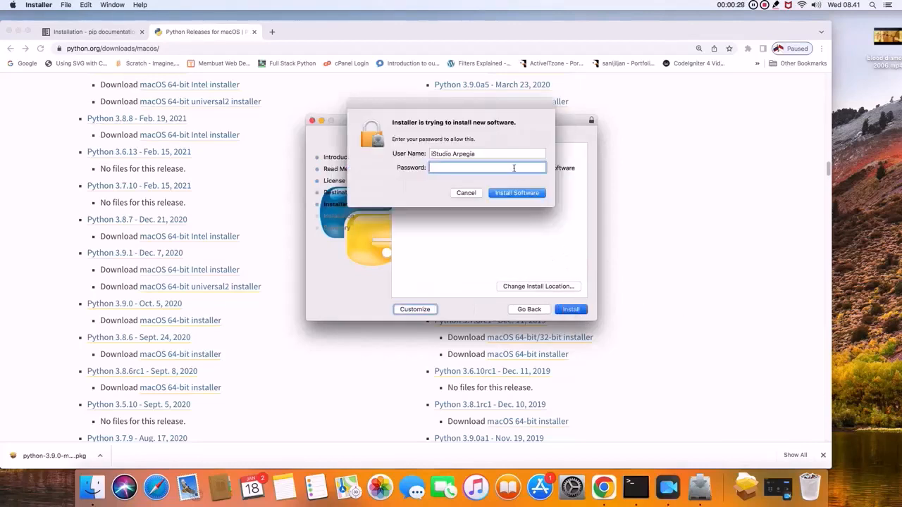
{"action": "type", "text": "••••"}
{"action": "left_click", "coordinate": [506, 195]}
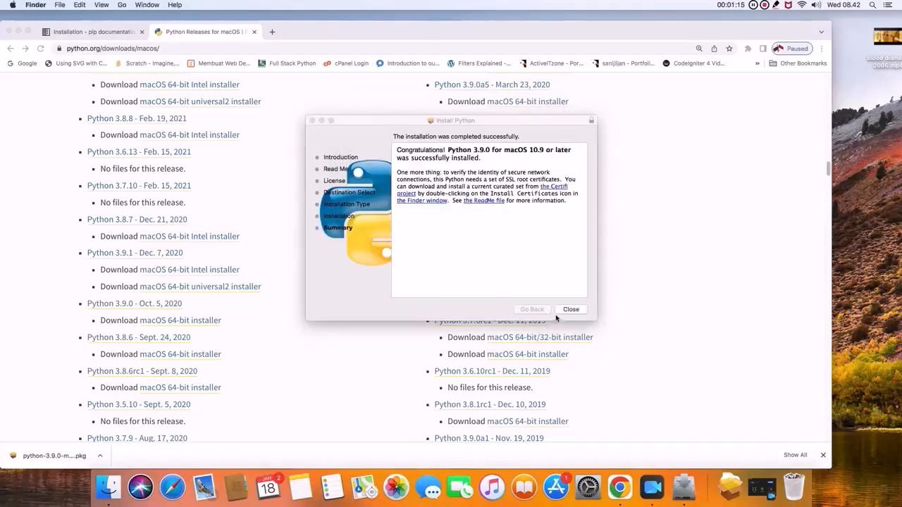
- Close the finished Python installer and move its package to the Trash
{"action": "left_click", "coordinate": [570, 310]}
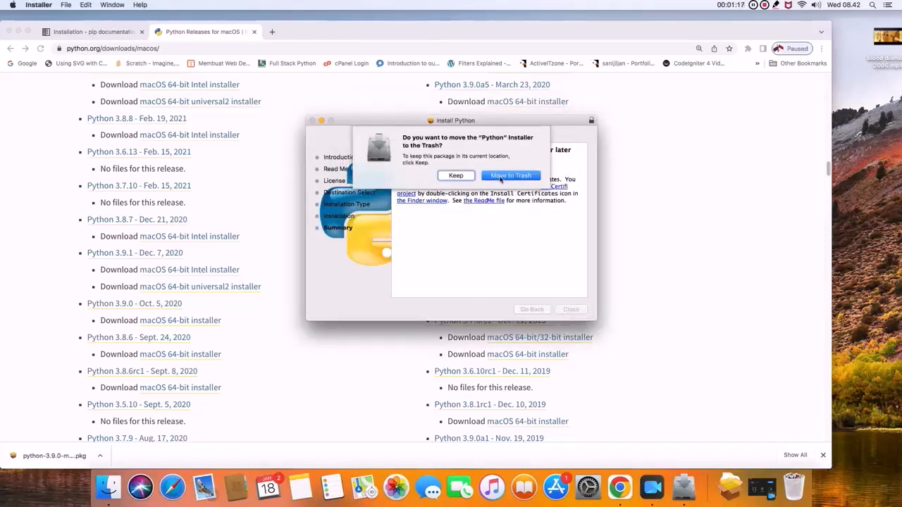
{"action": "left_click", "coordinate": [500, 180]}
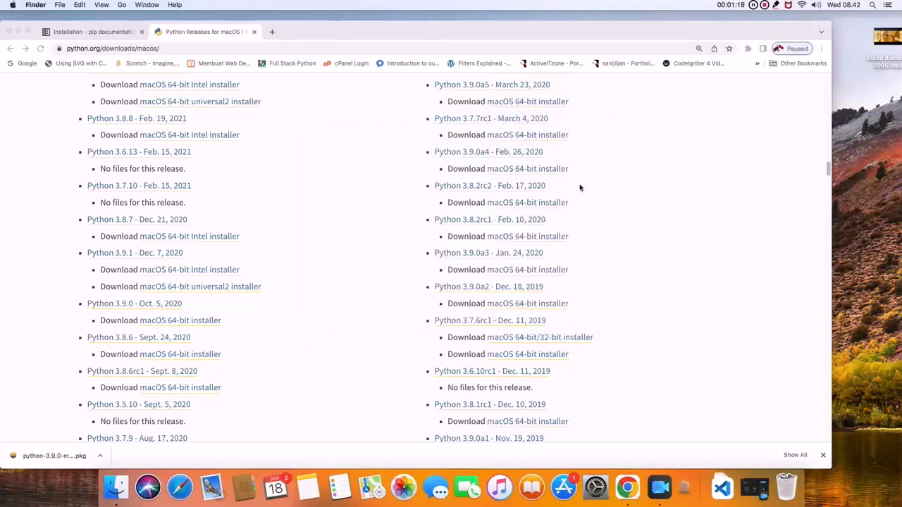
- Create a folder named Home on Hard Drive E and open a new terminal at that folder
{"action": "left_click", "coordinate": [121, 5]}
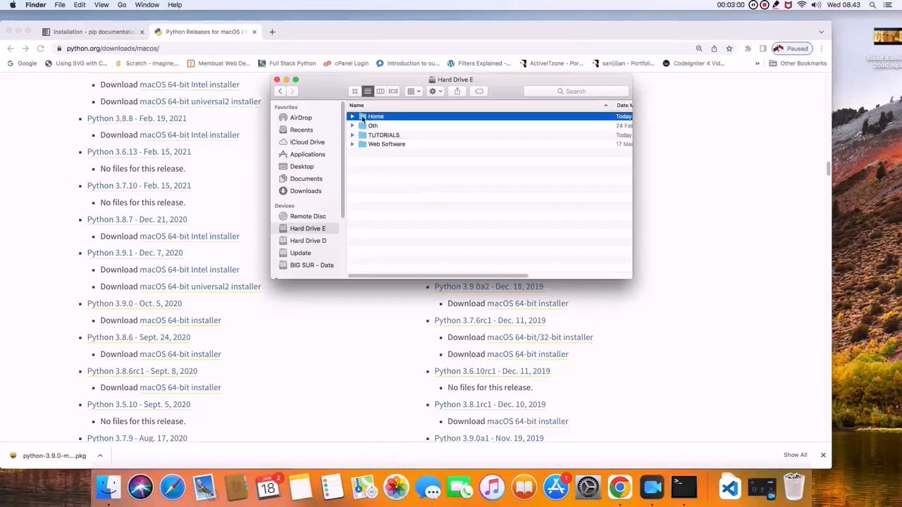
{"action": "right_click", "coordinate": [362, 119]}
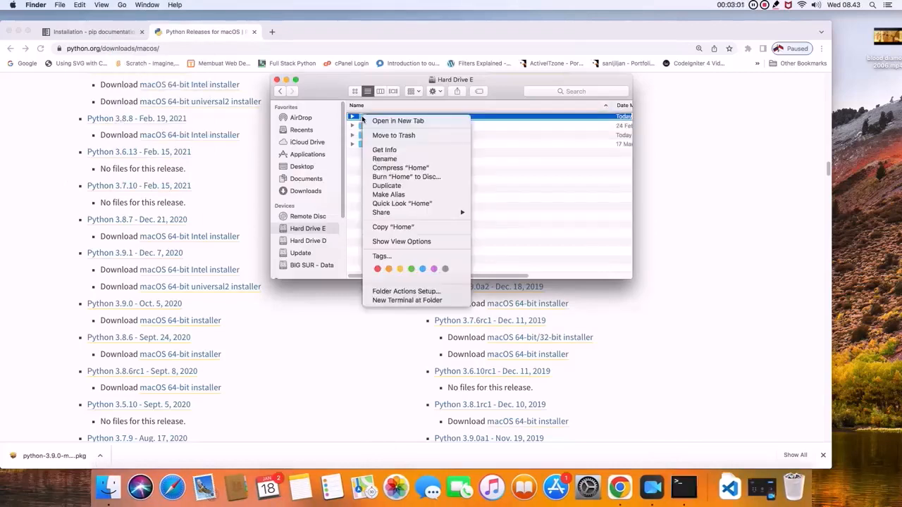
{"action": "left_click", "coordinate": [419, 302]}
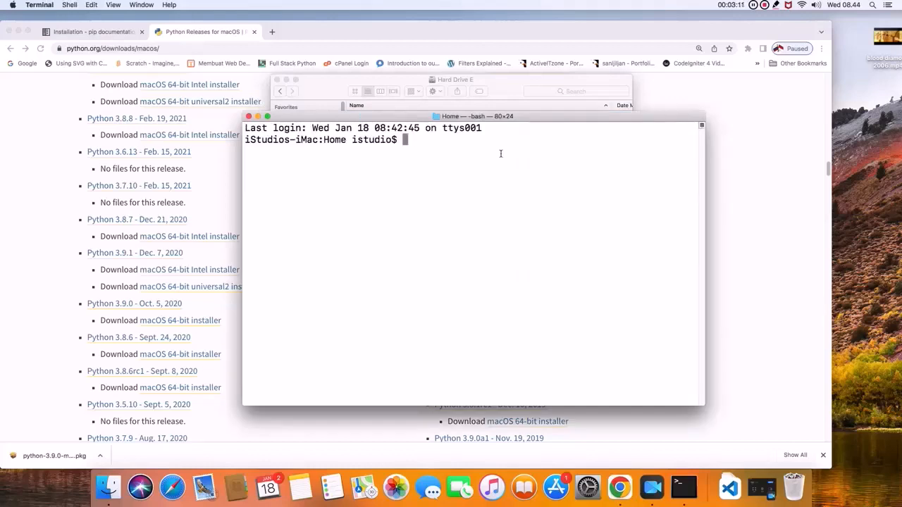
- Create a virtual environment inside the Home folder by running python3 -m venv virtualenv/spectra
{"action": "type", "text": "python3"}
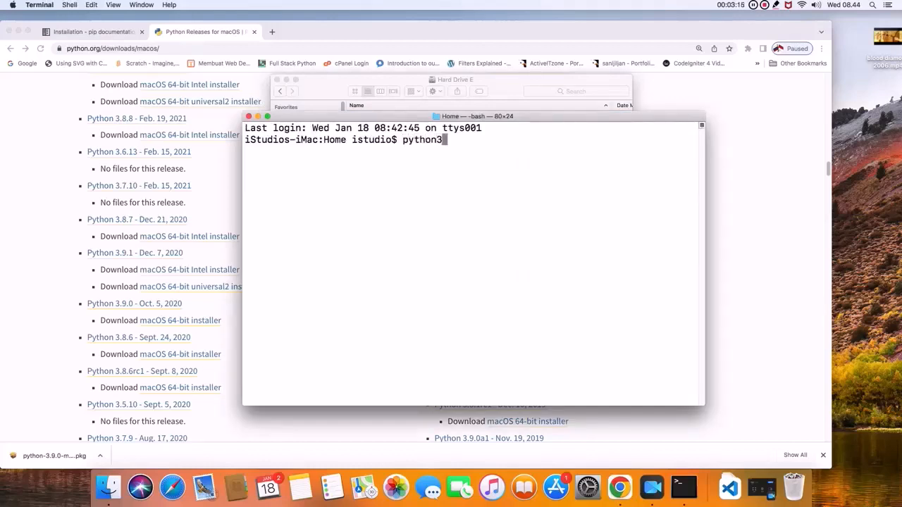
{"action": "type", "text": " -m venv"}
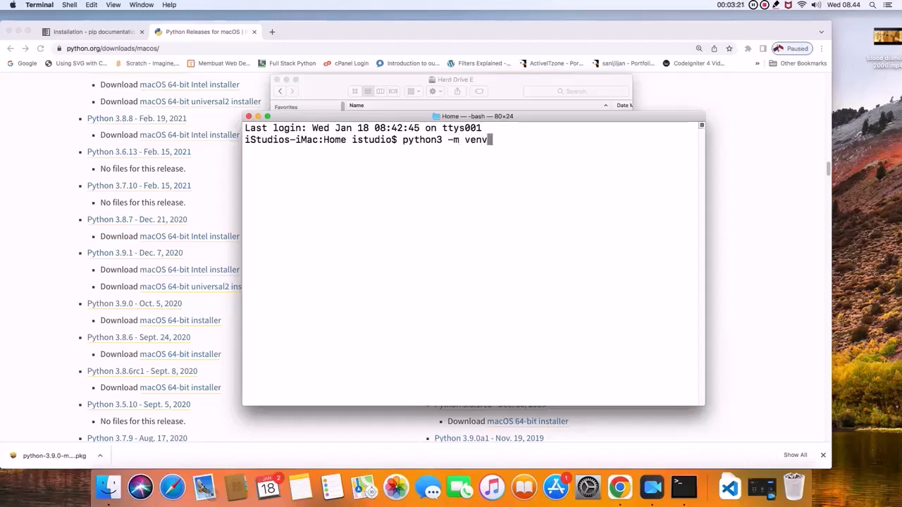
{"action": "type", "text": " virtualen"}
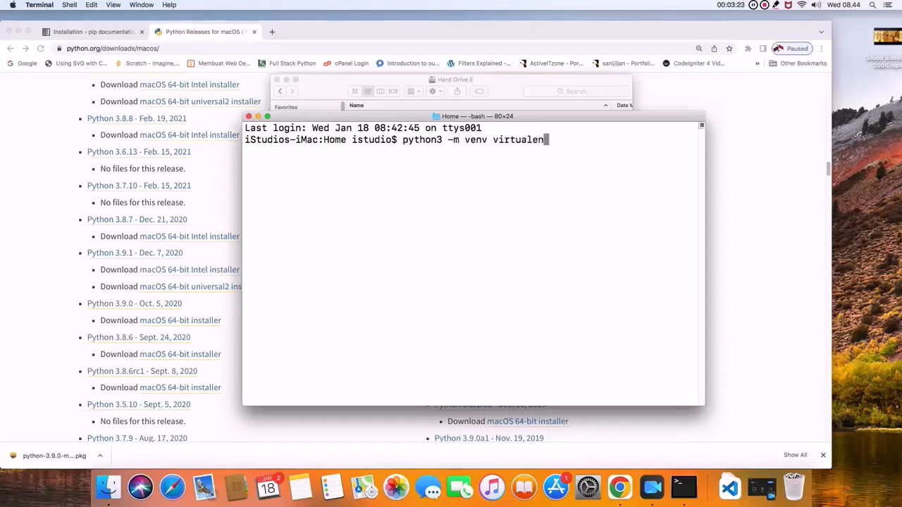
{"action": "type", "text": "v/spectra"}
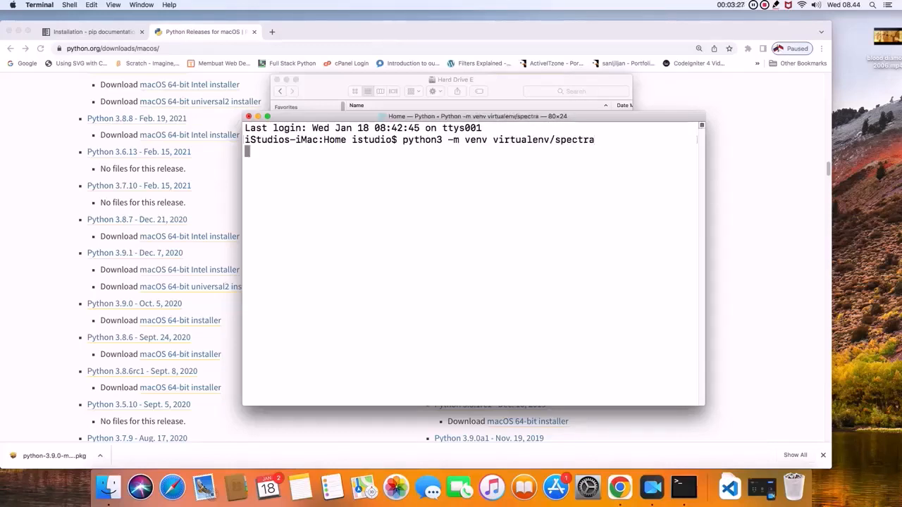
- Switch to Finder and expand the Home and virtualenv folders to check the environment's files
{"action": "left_click", "coordinate": [507, 80]}
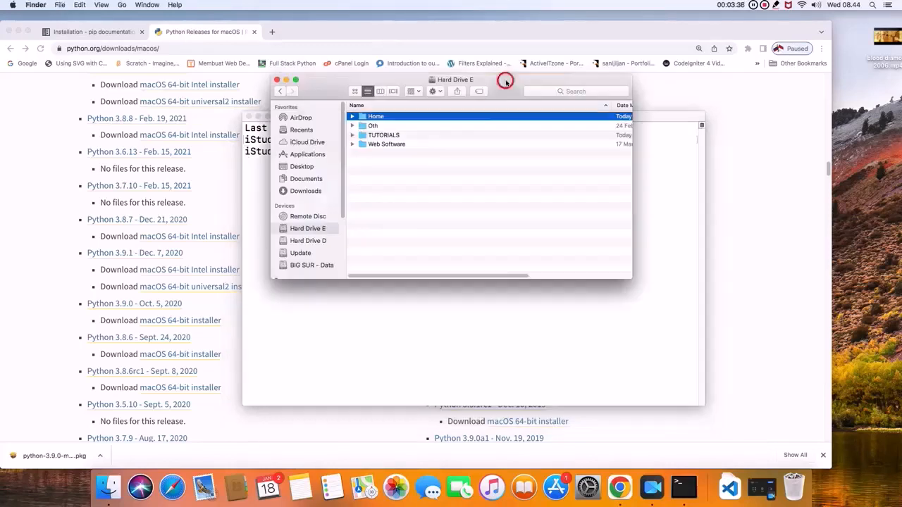
{"action": "left_click", "coordinate": [351, 118]}
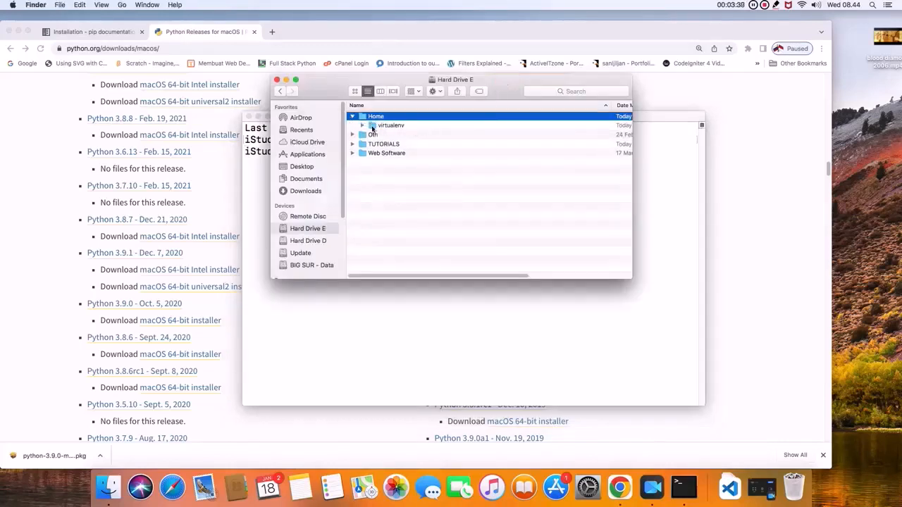
{"action": "left_click", "coordinate": [362, 125]}
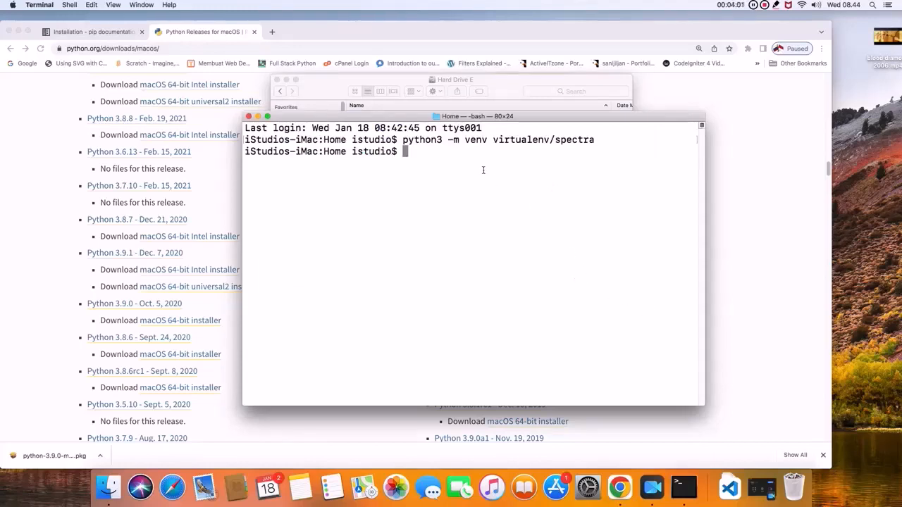
- Activate the spectra virtual environment in Terminal by running source virtualenv/spectra/bin/activate
{"action": "type", "text": "sourc"}
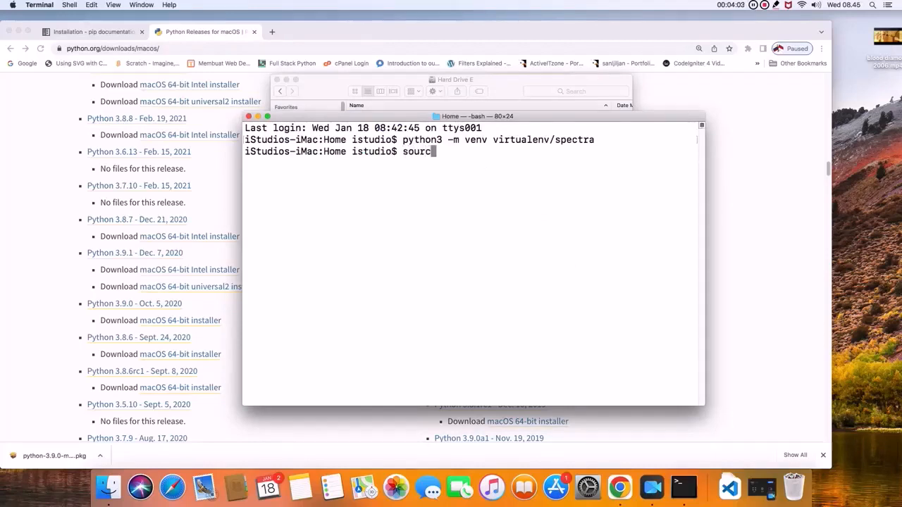
{"action": "type", "text": "e virtualenv/spectra"}
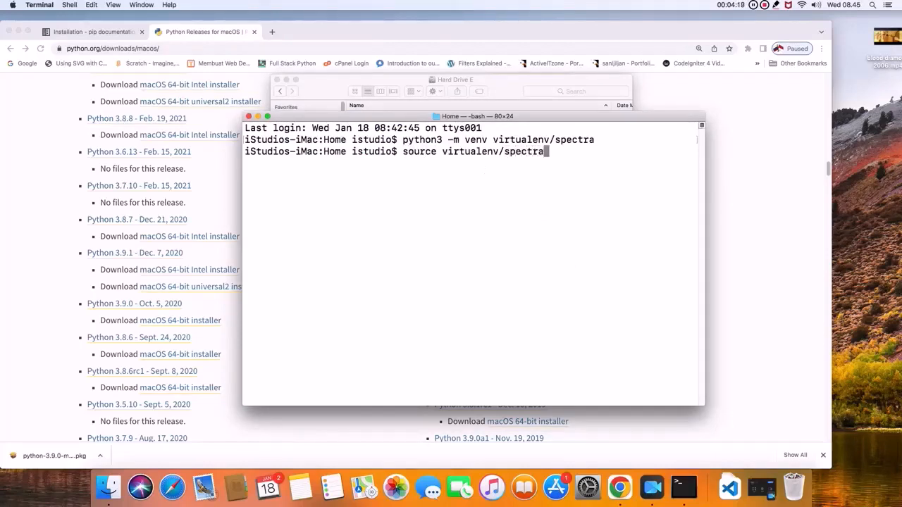
{"action": "type", "text": "/bin/activat"}
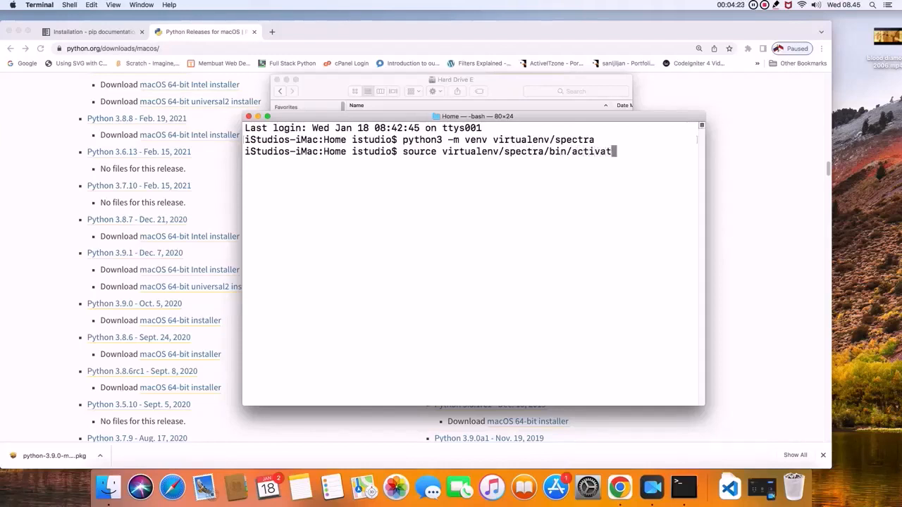
{"action": "type", "text": "e"}
{"action": "key", "text": "Return"}
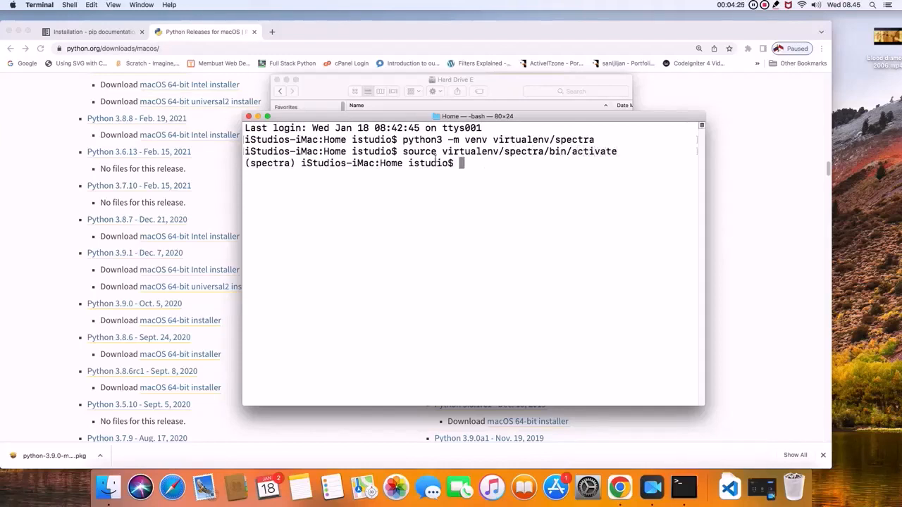
{"action": "left_click_drag", "start_coordinate": [299, 164], "coordinate": [245, 163]}
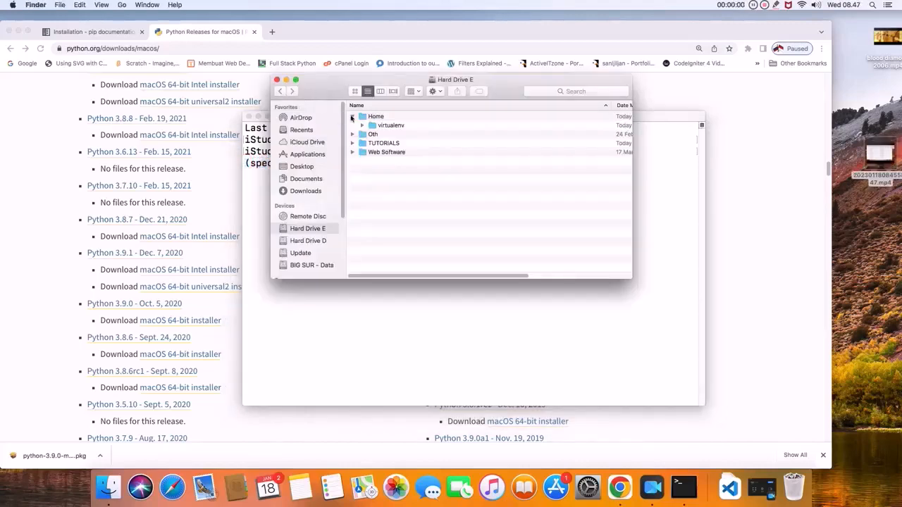
- Open the Home folder in Finder and create a new folder named spectra in it
{"action": "left_click", "coordinate": [352, 117]}
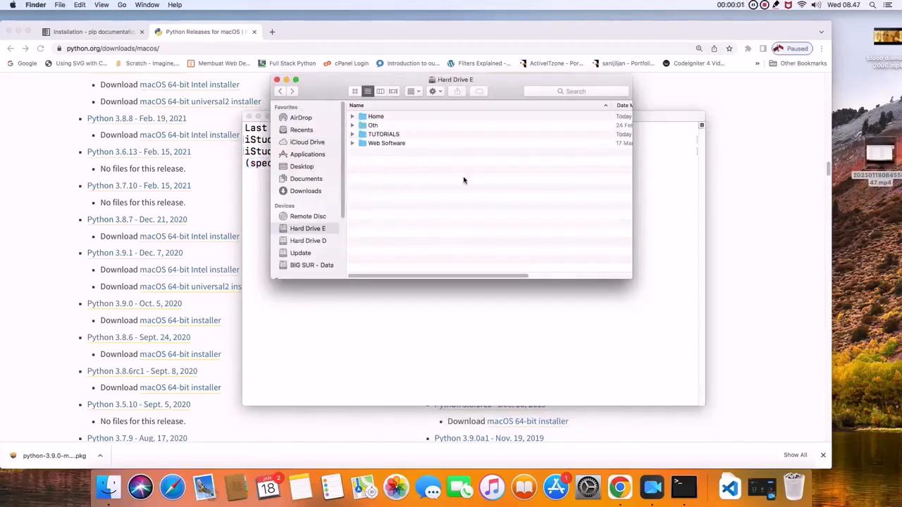
{"action": "left_click", "coordinate": [381, 116]}
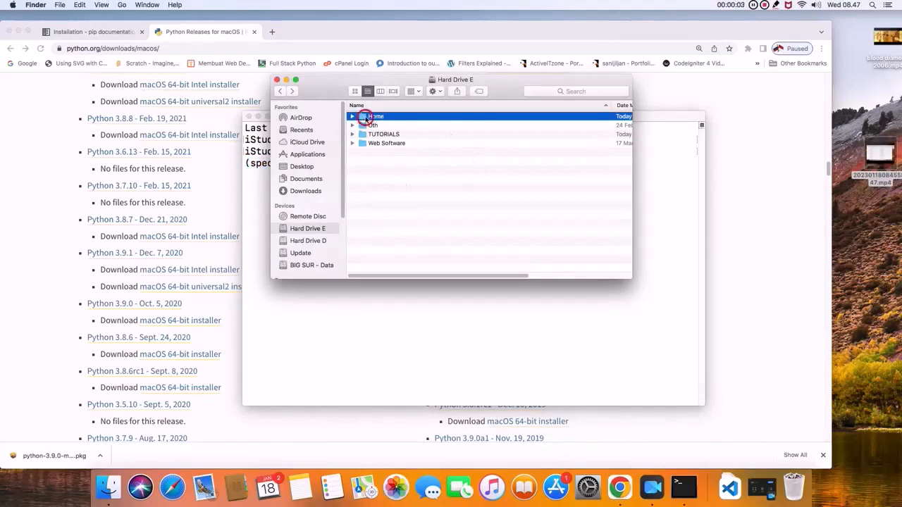
{"action": "double_click", "coordinate": [377, 116]}
{"action": "right_click", "coordinate": [392, 159]}
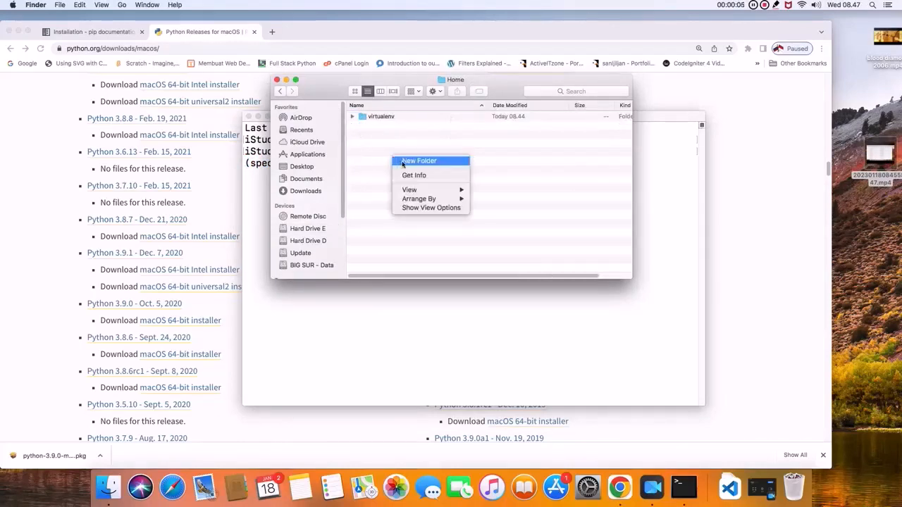
{"action": "left_click", "coordinate": [402, 162]}
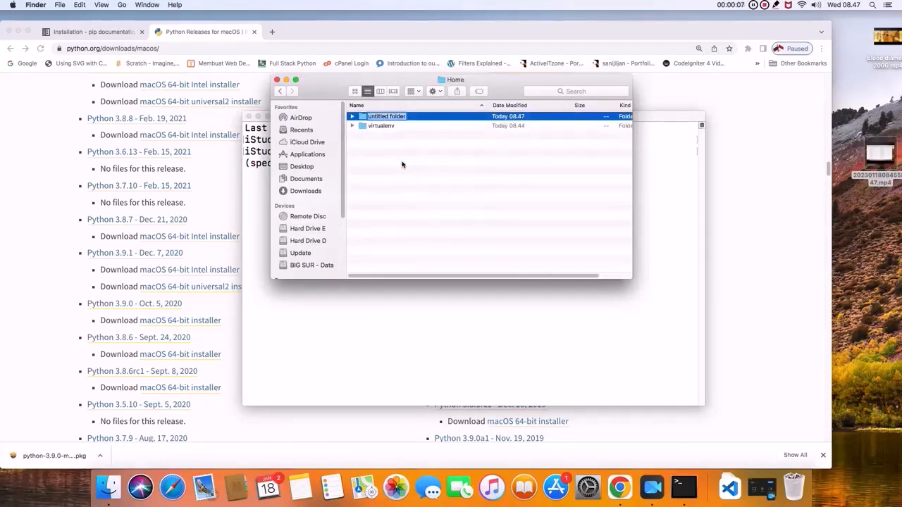
{"action": "type", "text": "spectra"}
{"action": "key", "text": "Return"}
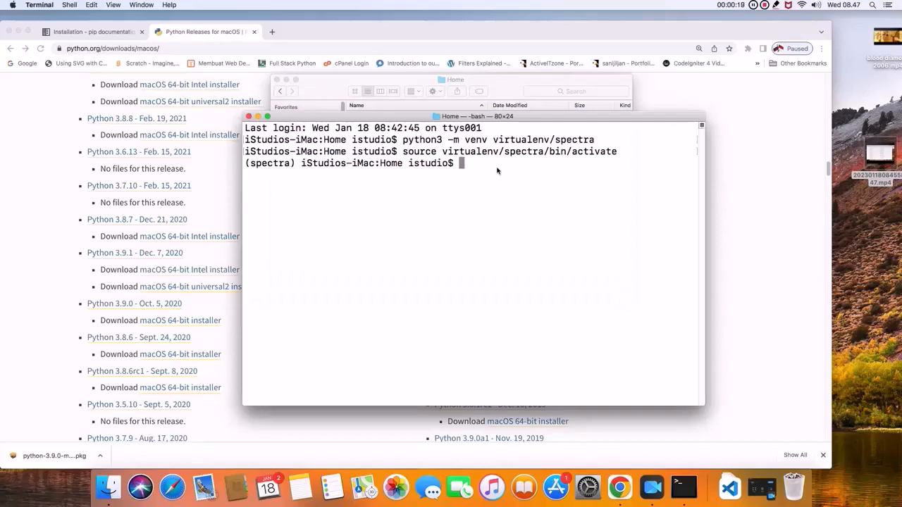
- Change to the spectra folder in Terminal and install Django by running python3 -m pip install django
{"action": "type", "text": "cd spectra"}
{"action": "key", "text": "Return"}
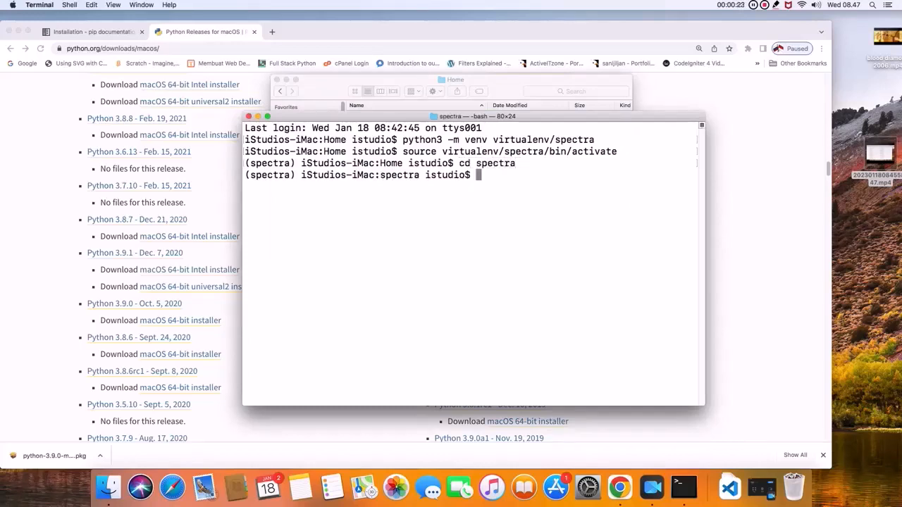
{"action": "type", "text": "python3 -m "}
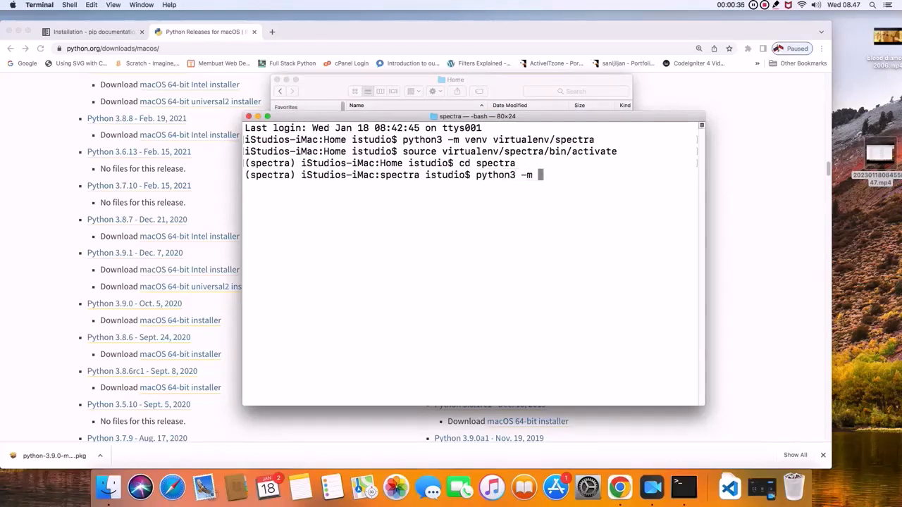
{"action": "type", "text": "pip install django"}
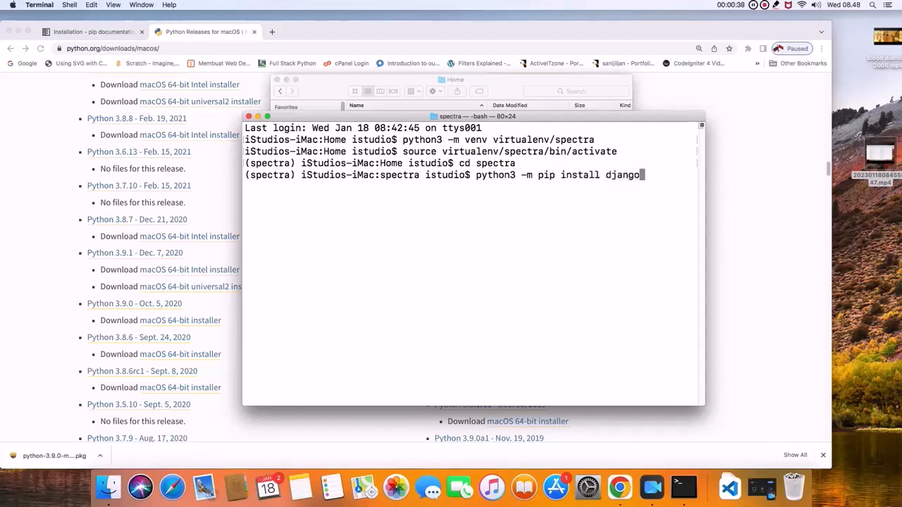
{"action": "key", "text": "Return"}
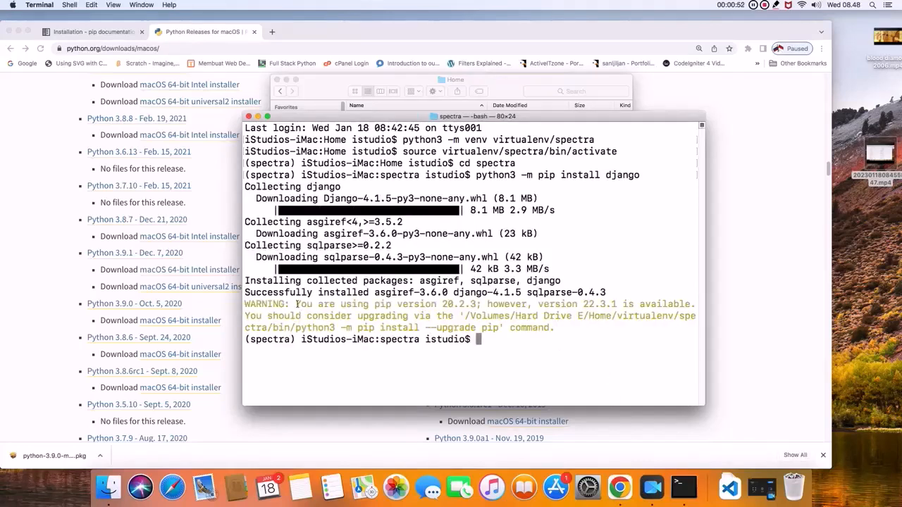
{"action": "left_click_drag", "start_coordinate": [296, 304], "coordinate": [478, 304]}
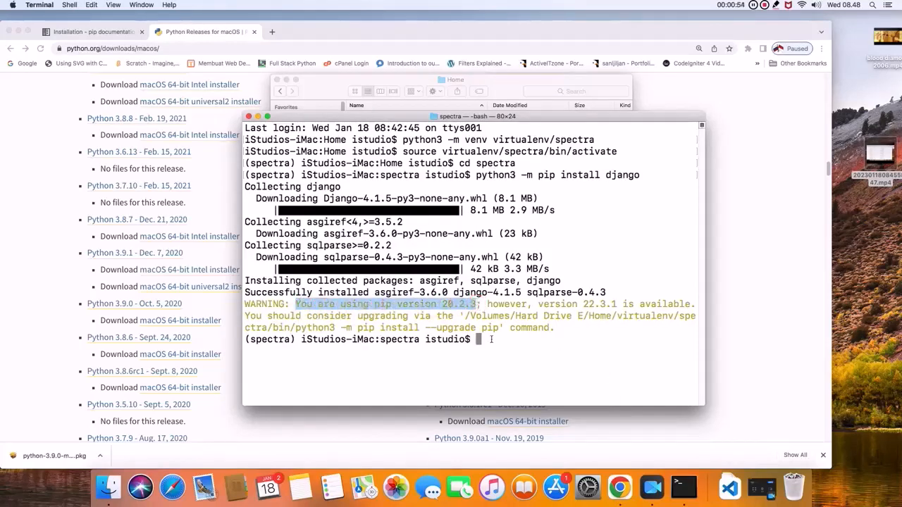
{"action": "left_click", "coordinate": [491, 339]}
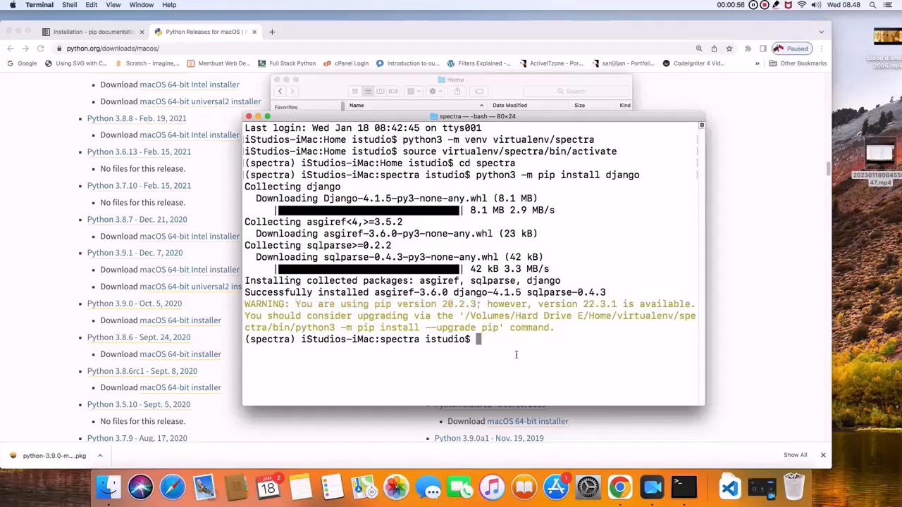
- Upgrade pip in the spectra environment by running python3 -m pip install --upgrade pip, and highlight the installed version in the output
{"action": "type", "text": "python3 -m pip "}
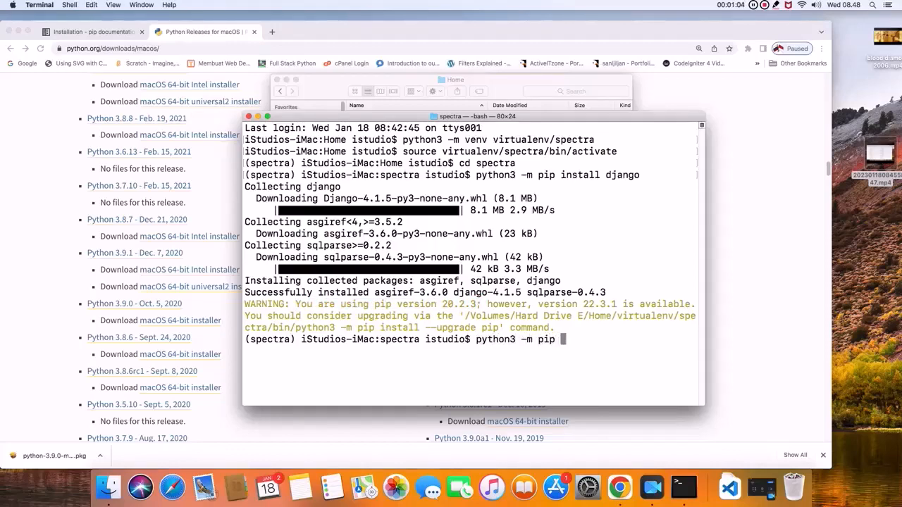
{"action": "type", "text": "install --"}
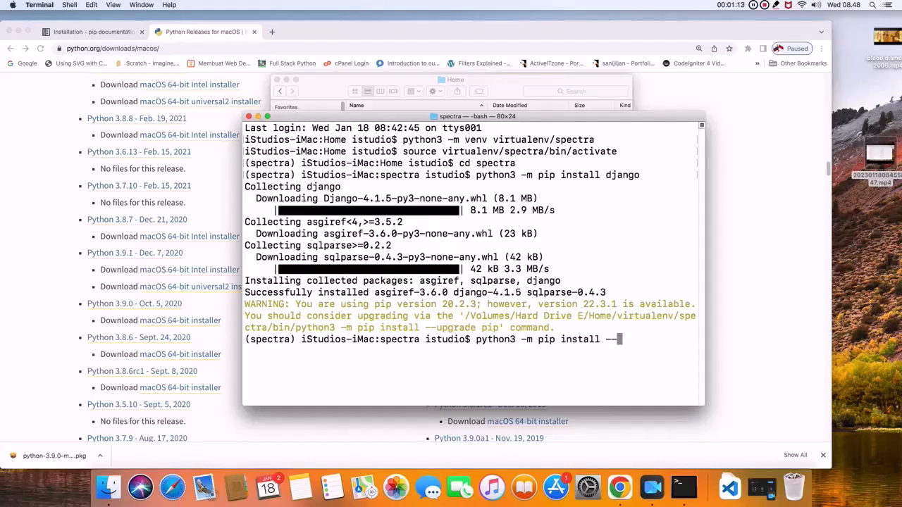
{"action": "type", "text": "upgrade "}
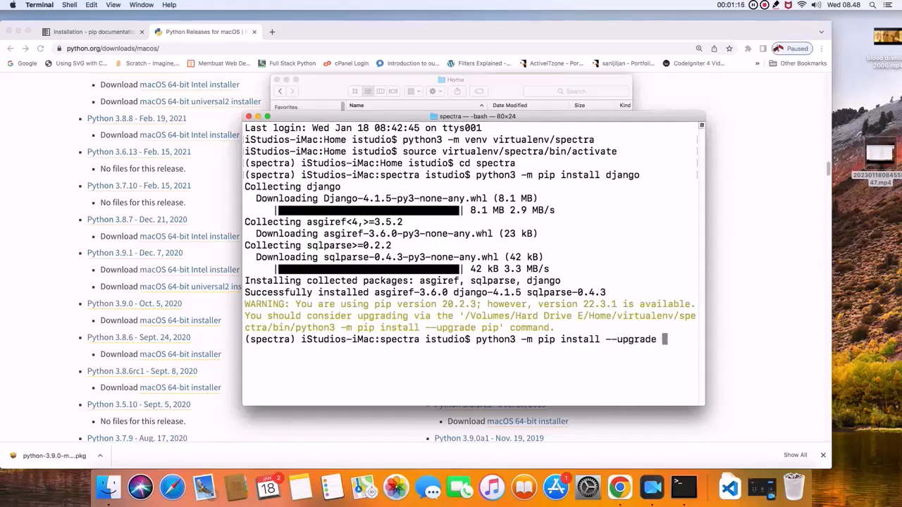
{"action": "type", "text": "pip"}
{"action": "key", "text": "Return"}
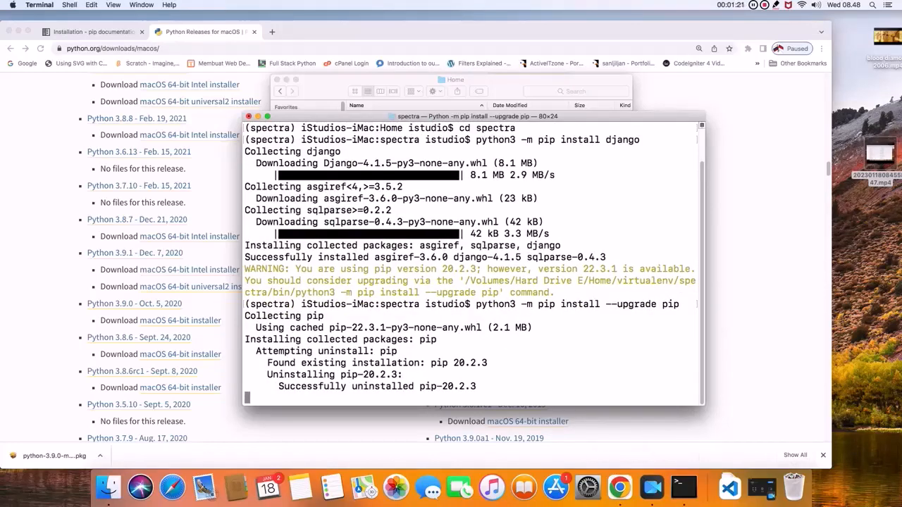
{"action": "left_click_drag", "start_coordinate": [374, 386], "coordinate": [431, 386]}
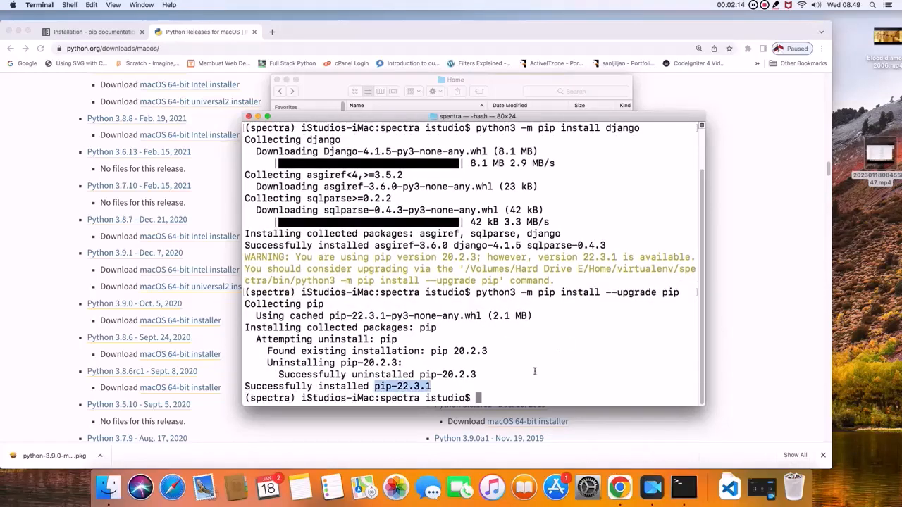
- Create a Django project named localproject in the current folder by running django-admin startproject localproject
{"action": "type", "text": "djang"}
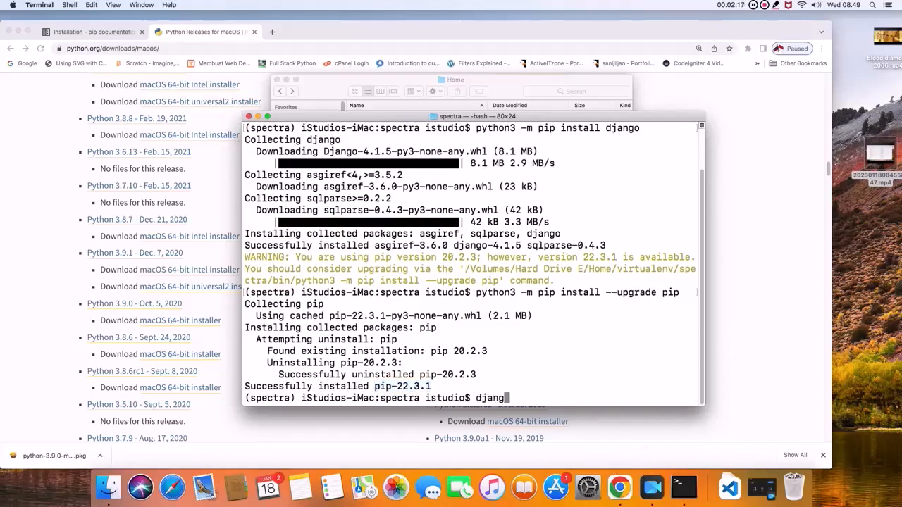
{"action": "type", "text": "o-admin start"}
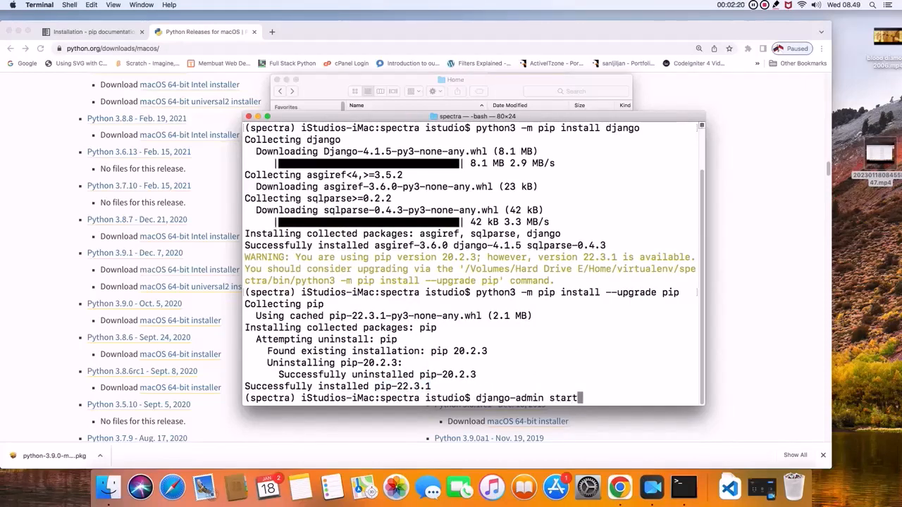
{"action": "type", "text": "project localproj"}
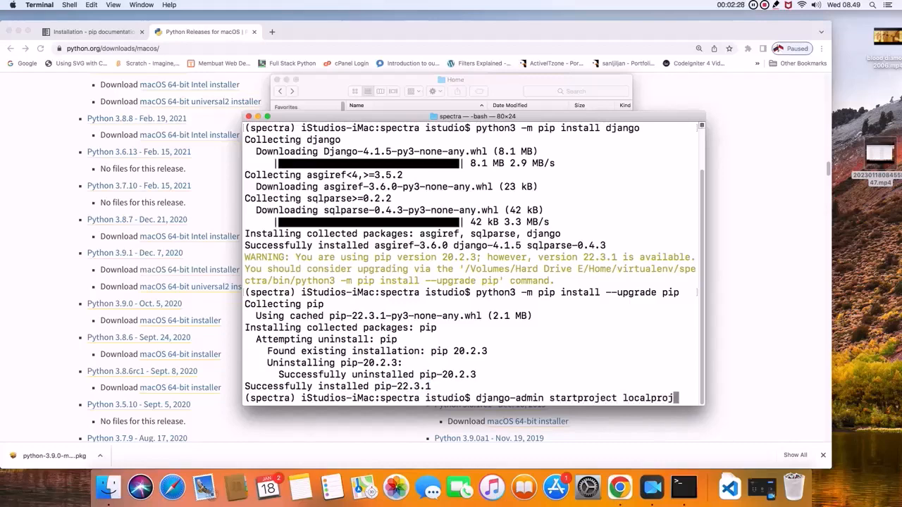
{"action": "type", "text": "ect ."}
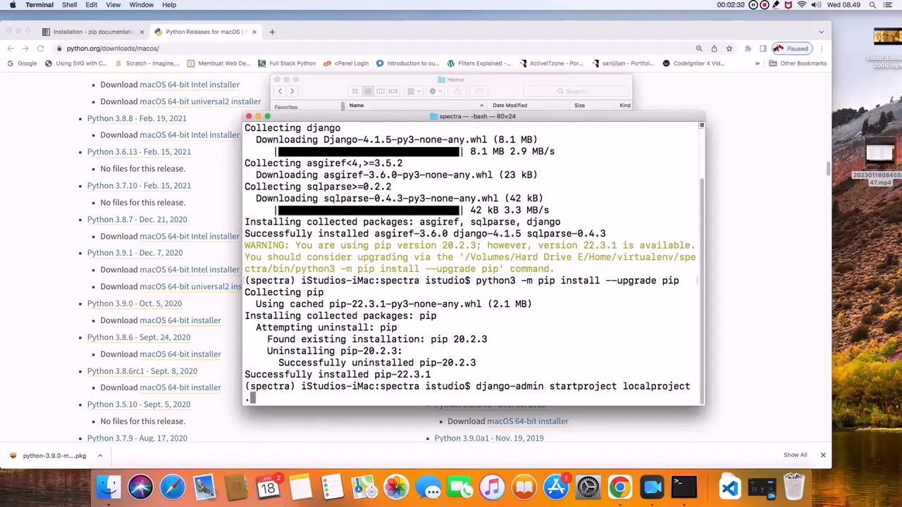
{"action": "key", "text": "Return"}
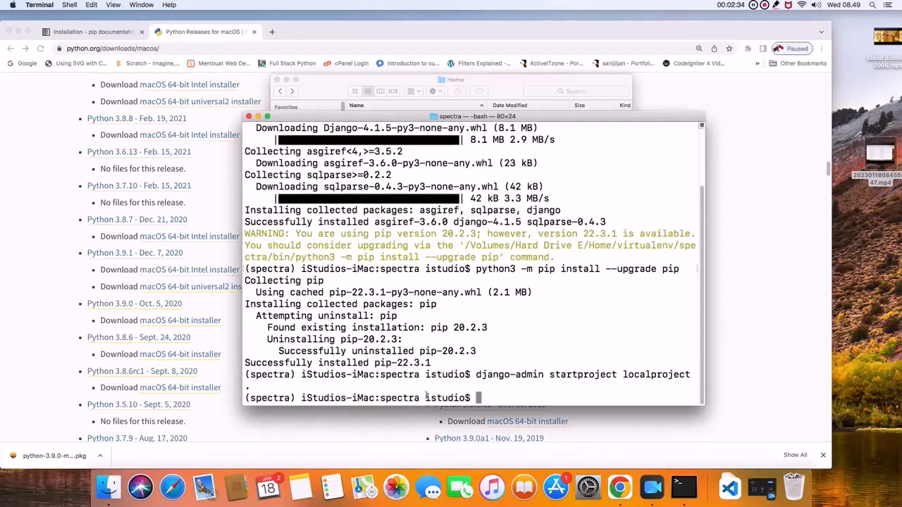
- Switch to Finder and expand the spectra and localproject folders to check the generated project files
{"action": "left_click", "coordinate": [500, 81]}
{"action": "left_click", "coordinate": [352, 118]}
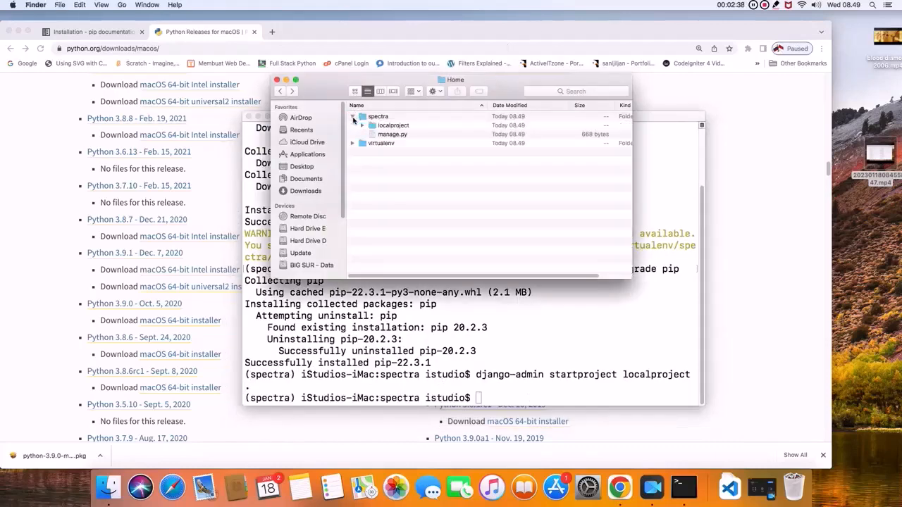
{"action": "left_click", "coordinate": [387, 125]}
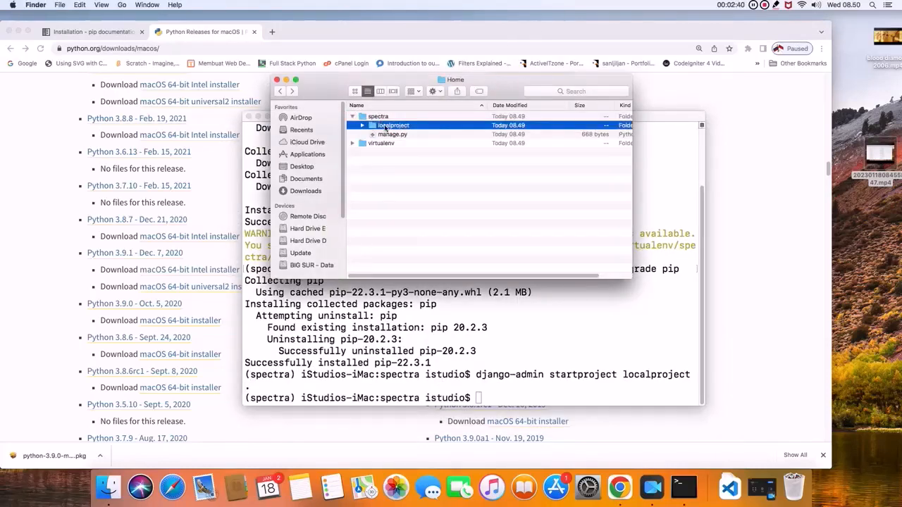
{"action": "left_click", "coordinate": [362, 126]}
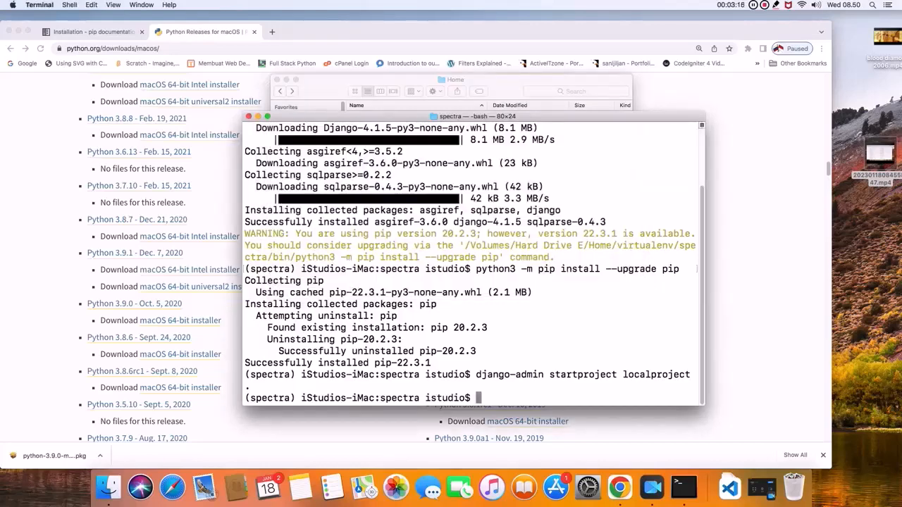
- Start the development server in Terminal with python3 manage.py runserver and load 127.0.0.1:8000 in a new Chrome tab
{"action": "type", "text": "python"}
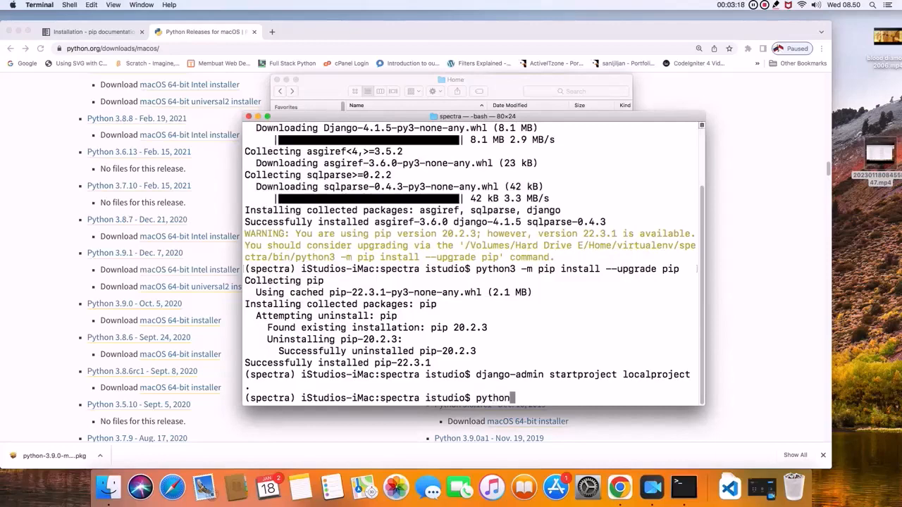
{"action": "type", "text": "3 manage.py runser"}
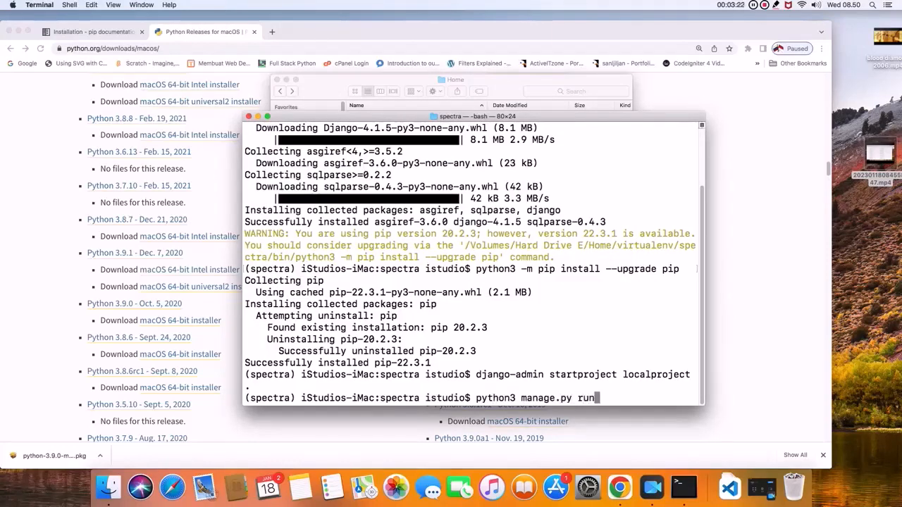
{"action": "type", "text": "ver"}
{"action": "key", "text": "Return"}
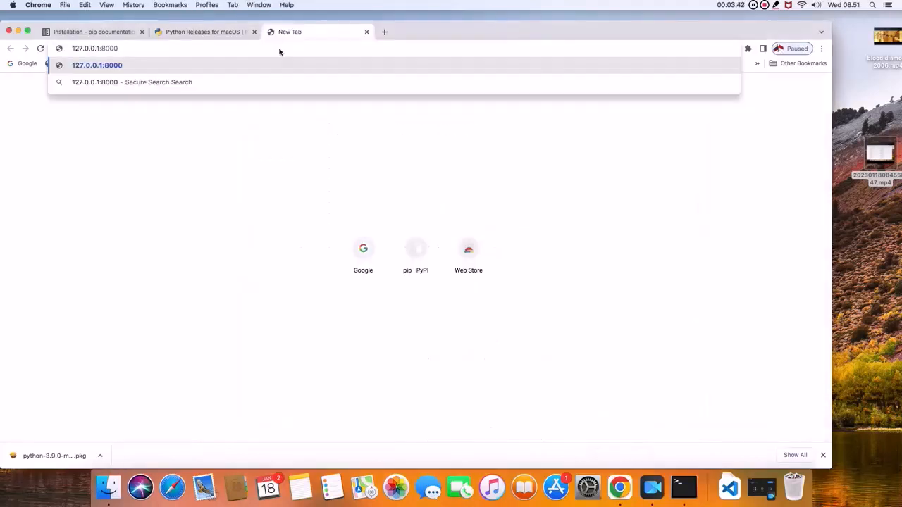
{"action": "key", "text": "Return"}
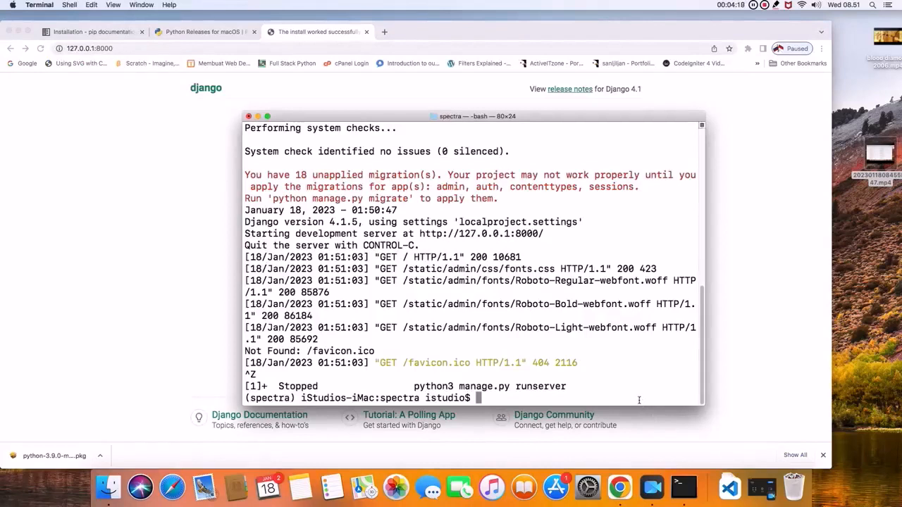
- Create a Django app by running python3 manage.py startapp app1 in Terminal, and select the app1 folder in Finder
{"action": "type", "text": "python3 manage"}
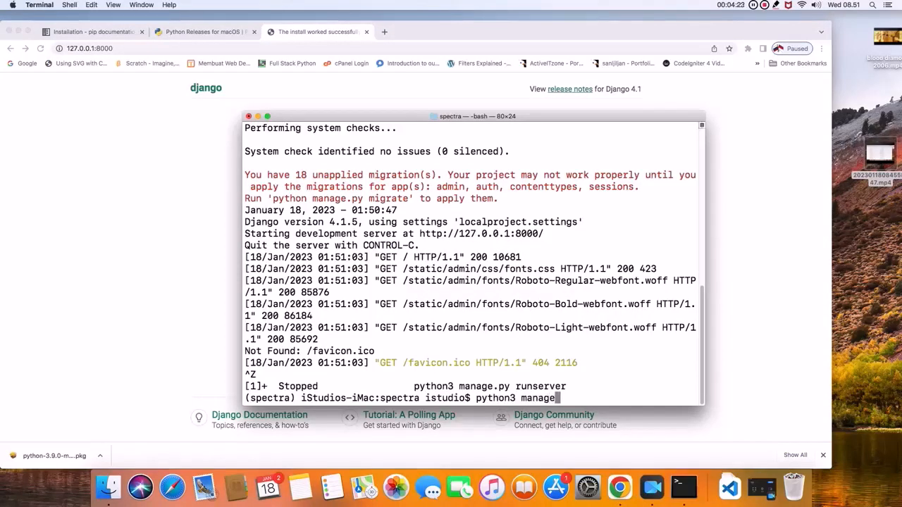
{"action": "type", "text": ".py start"}
{"action": "type", "text": "app "}
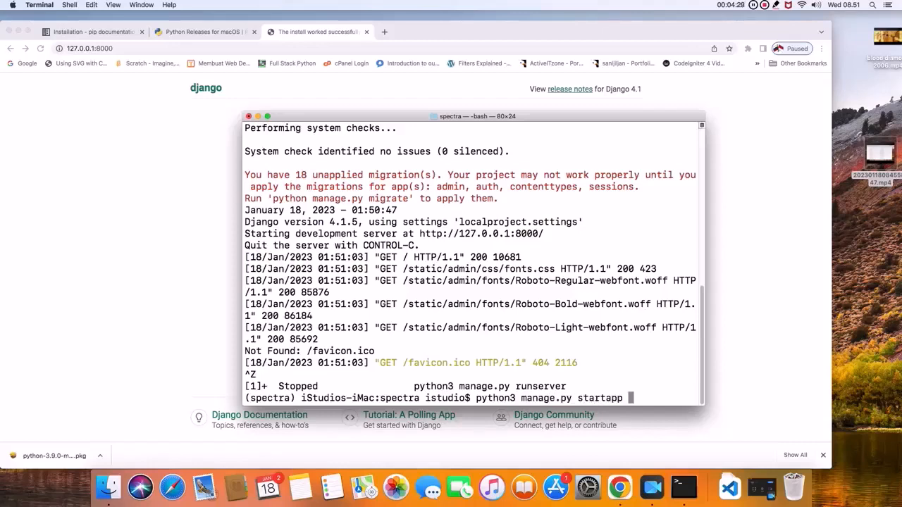
{"action": "type", "text": "app1"}
{"action": "key", "text": "Return"}
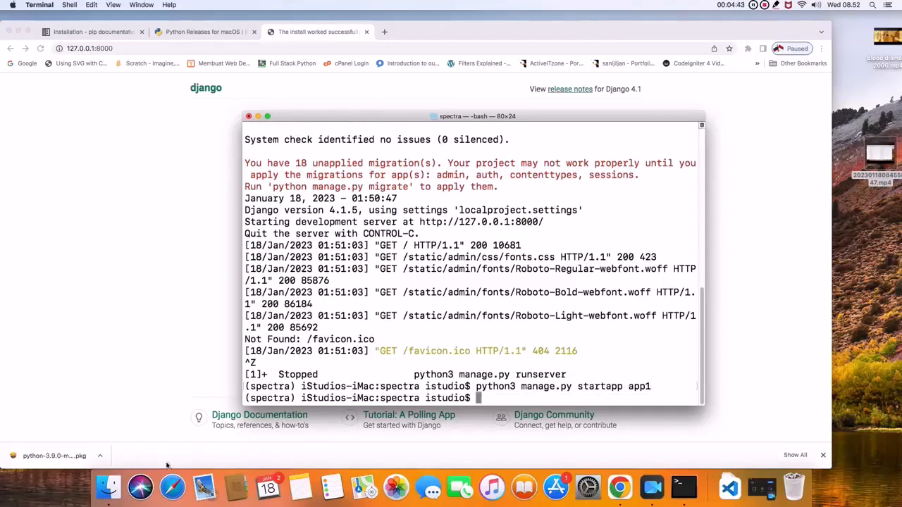
{"action": "left_click", "coordinate": [109, 488]}
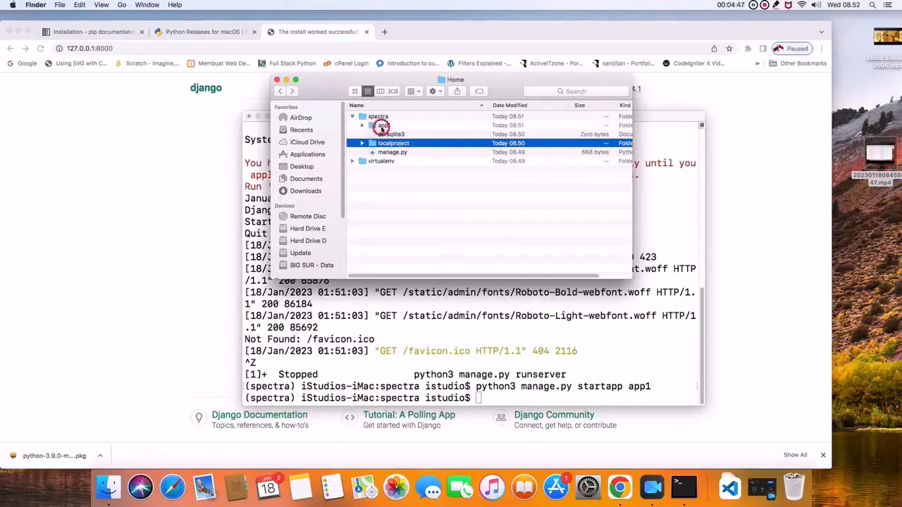
{"action": "left_click", "coordinate": [383, 127]}
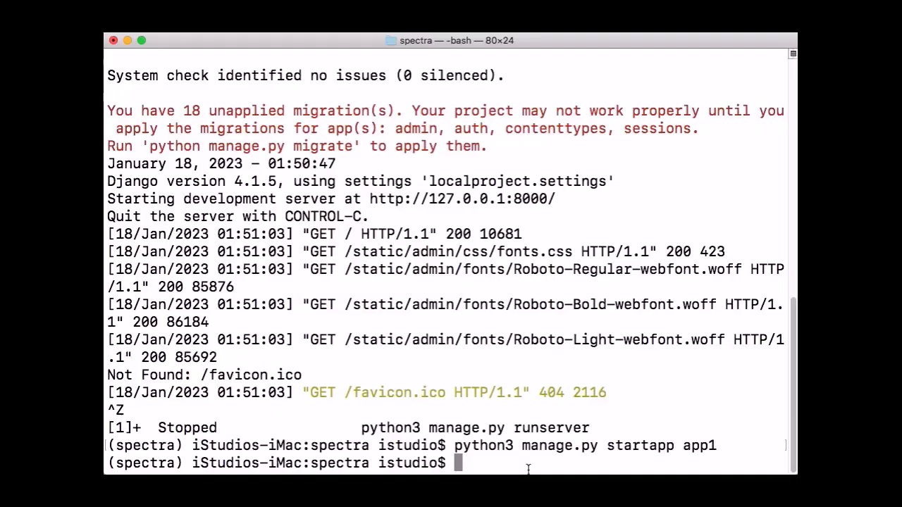
- Apply the project's database migrations in Terminal by running python3 manage.py migrate
{"action": "type", "text": "python3 "}
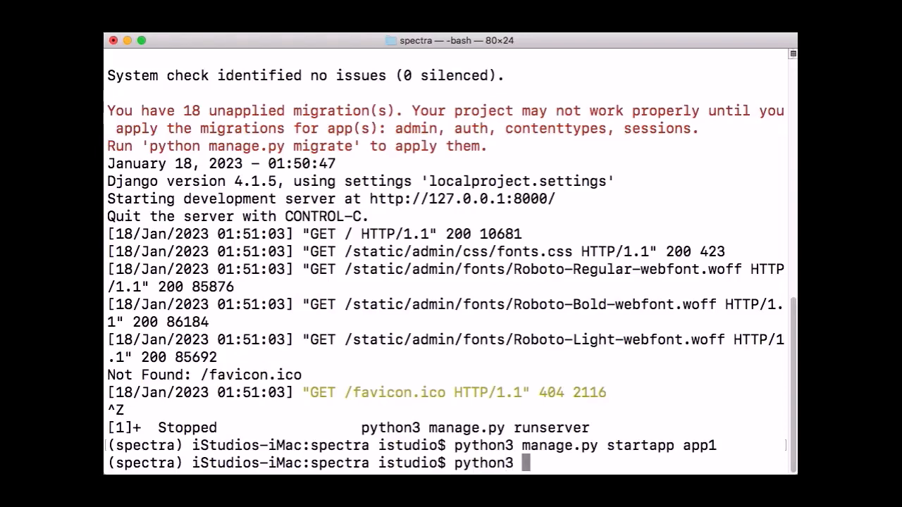
{"action": "type", "text": "manage.py"}
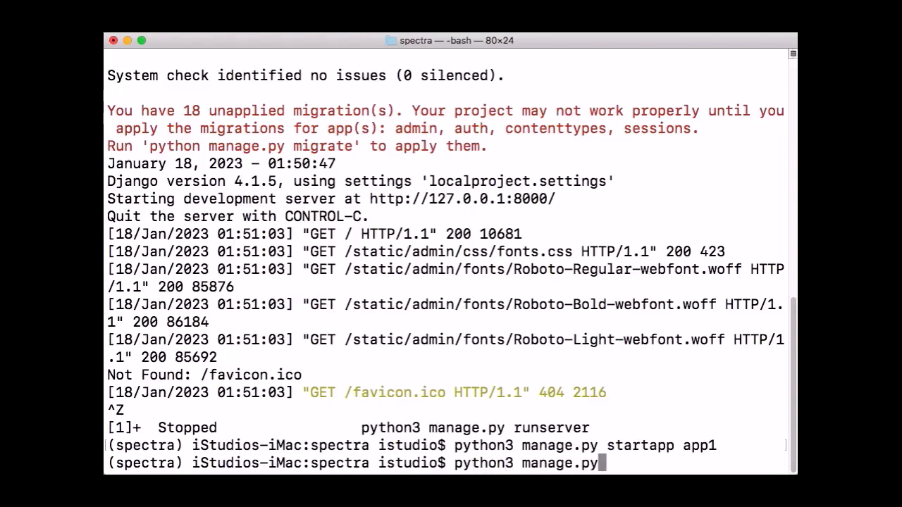
{"action": "type", "text": " migrate"}
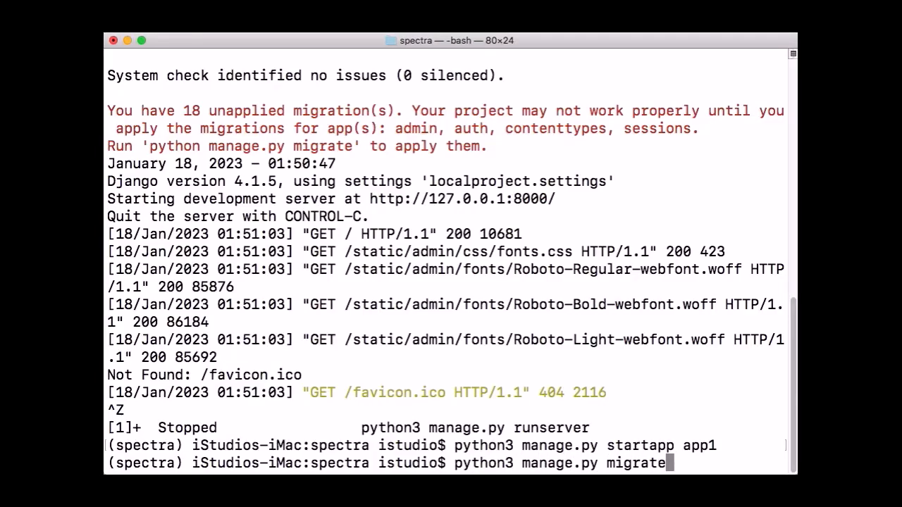
{"action": "key", "text": "Return"}
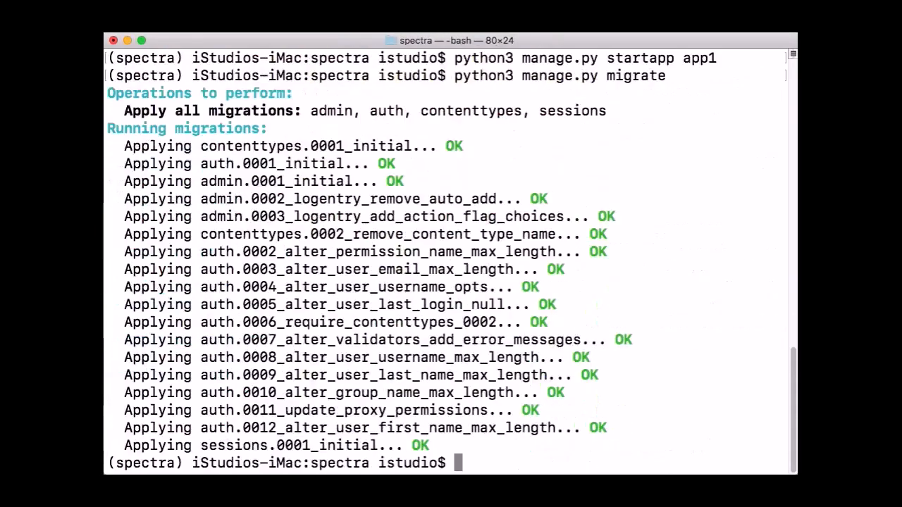
- Start creating a Django admin account by running python3 manage.py createsuperuser
{"action": "type", "text": "python"}
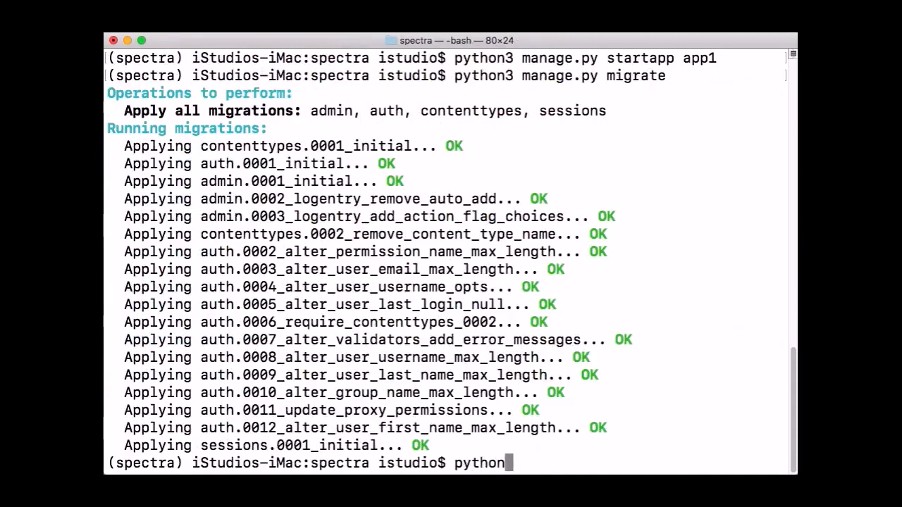
{"action": "type", "text": "3 manage.py "}
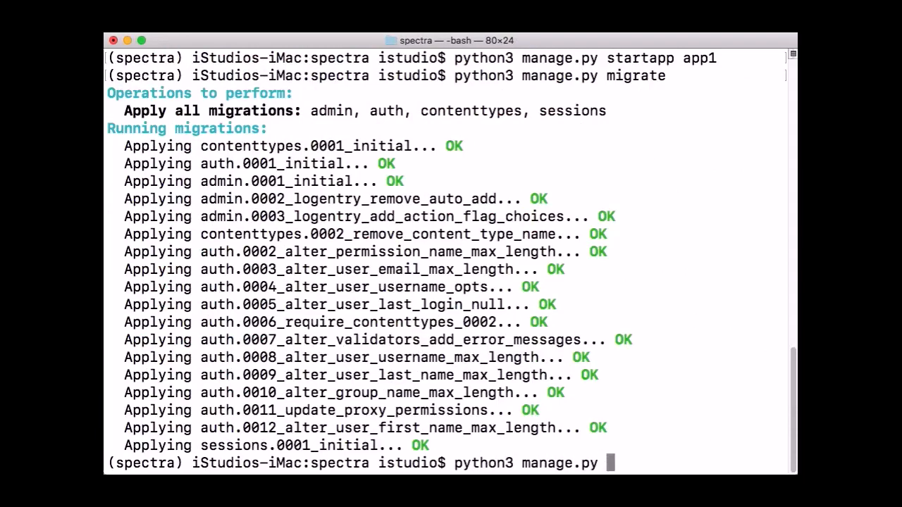
{"action": "type", "text": "createsup"}
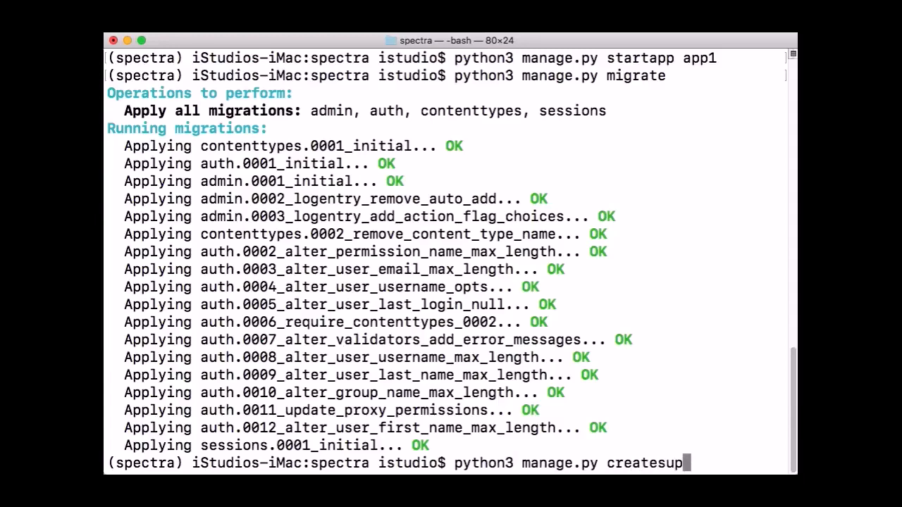
{"action": "type", "text": "eruser"}
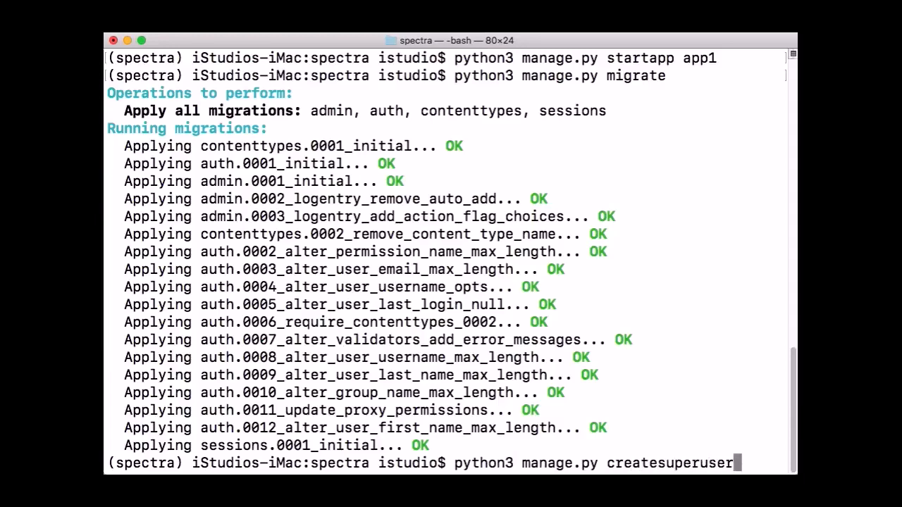
{"action": "key", "text": "Return"}
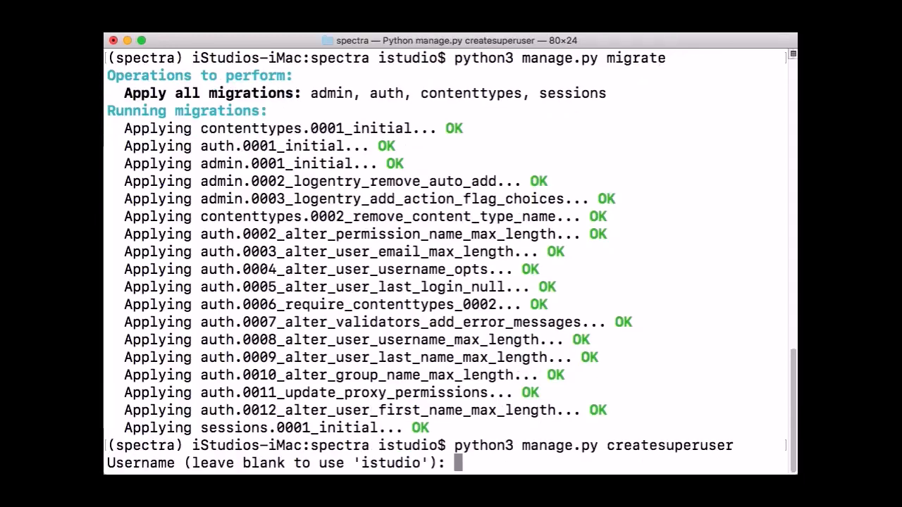
- Set the superuser's username to admin and enter the account's email address
{"action": "type", "text": "admin"}
{"action": "key", "text": "Return"}
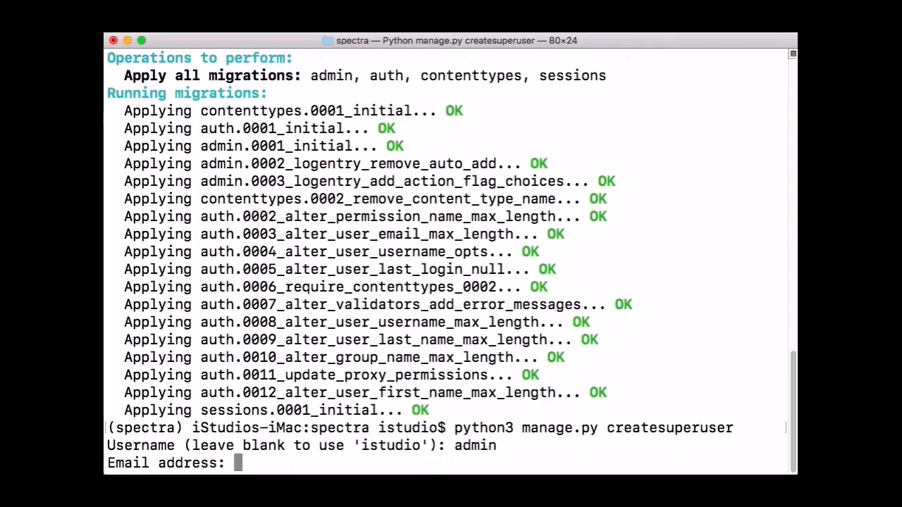
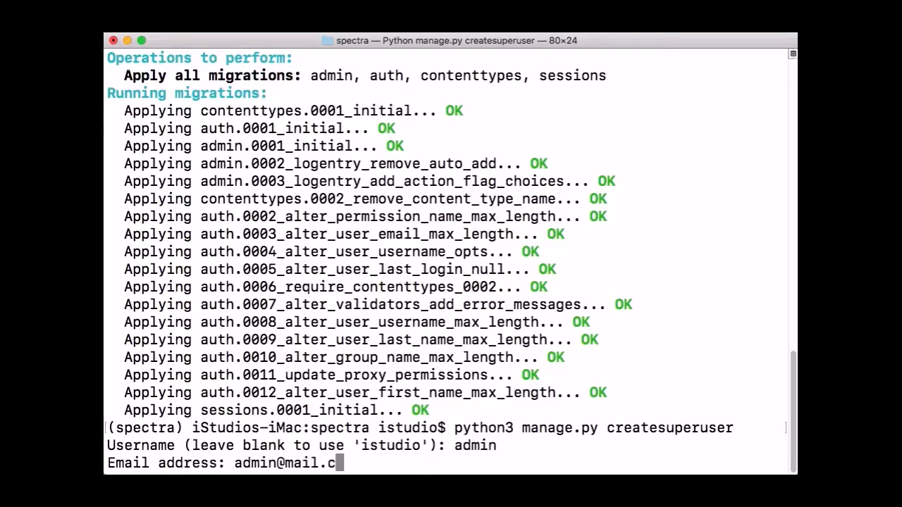
{"action": "key", "text": "Return"}
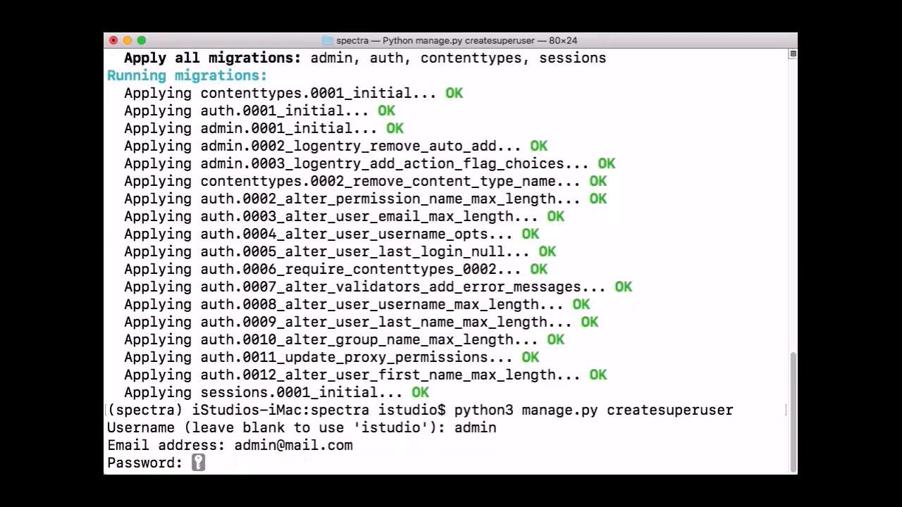
- Enter and repeat the superuser's password, and bypass password validation with y to create the account
{"action": "key", "text": "Return"}
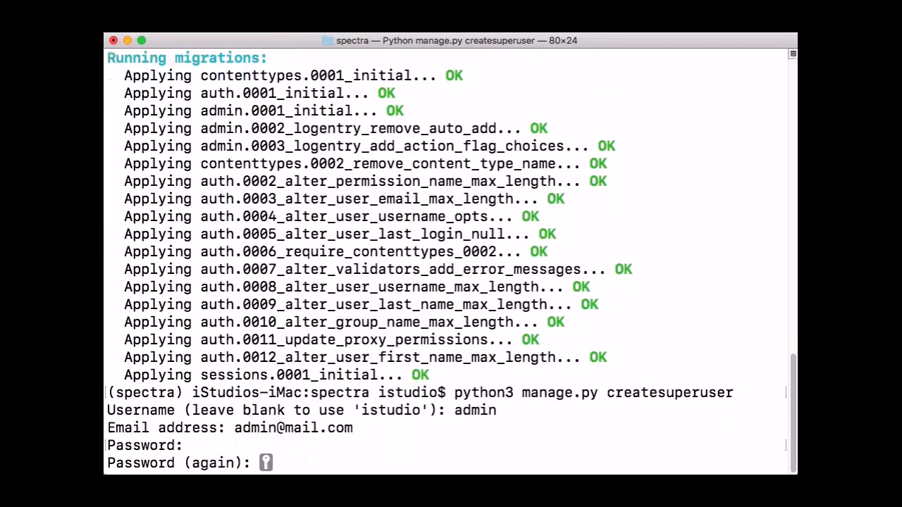
{"action": "key", "text": "Return"}
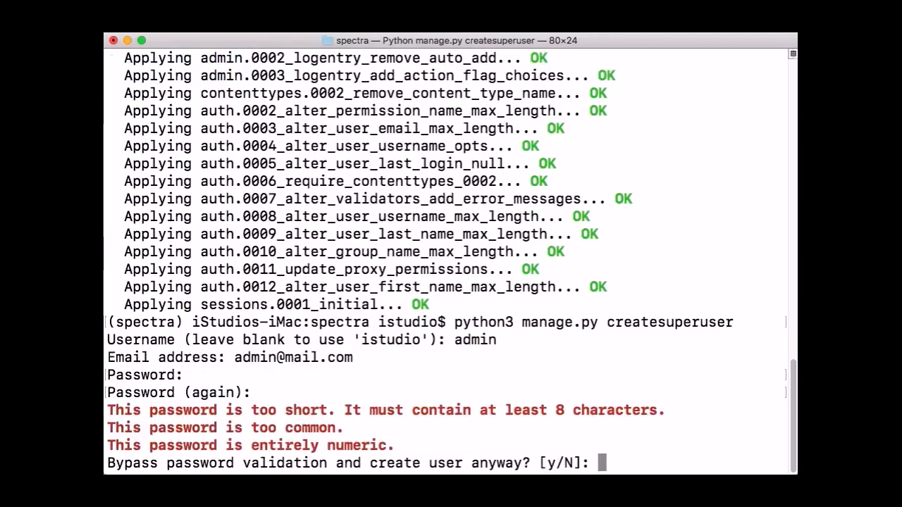
{"action": "type", "text": "y"}
{"action": "key", "text": "Return"}
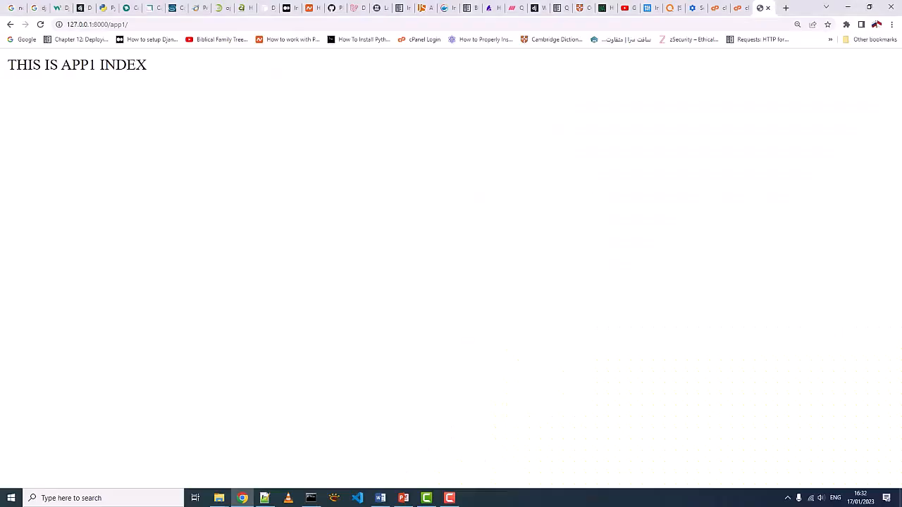
- In cPanel's Python page, create a web application with Python version 3.9.12, application root spectra and URL spectraland.id
{"action": "left_click", "coordinate": [718, 7]}
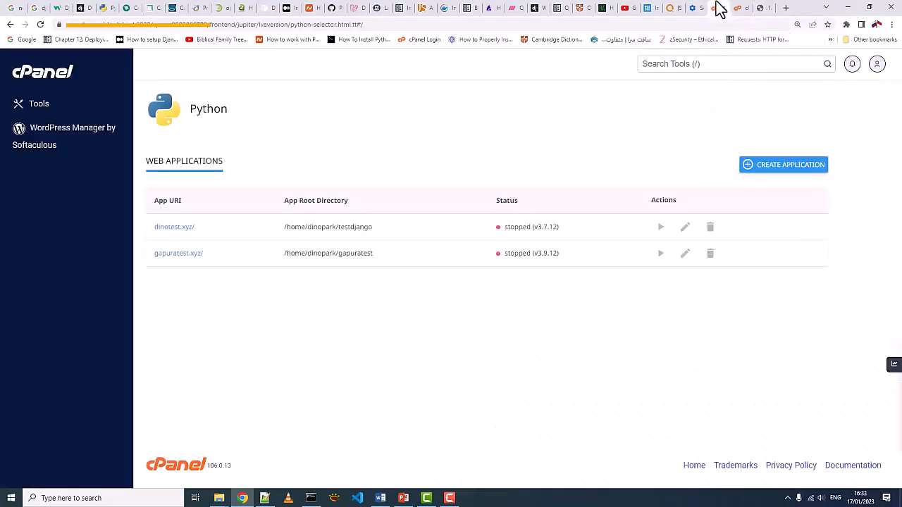
{"action": "left_click", "coordinate": [776, 168]}
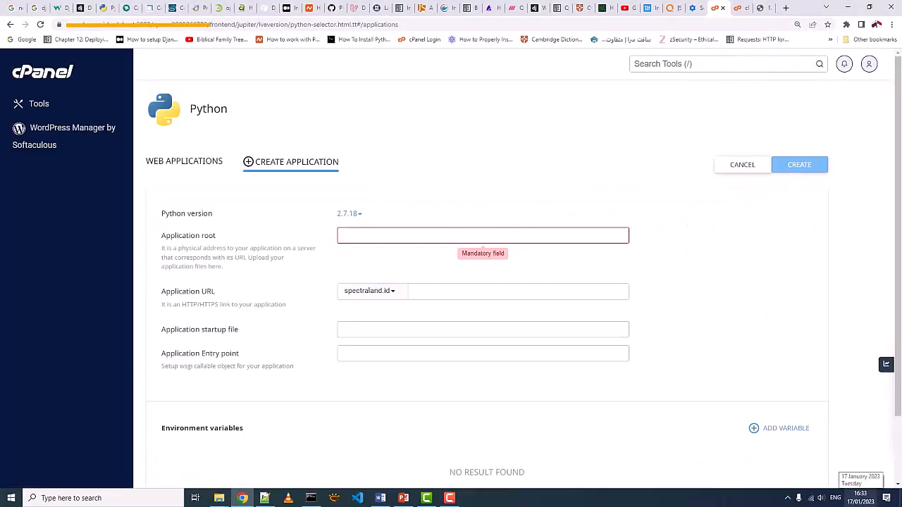
{"action": "left_click", "coordinate": [356, 213]}
{"action": "left_click", "coordinate": [378, 325]}
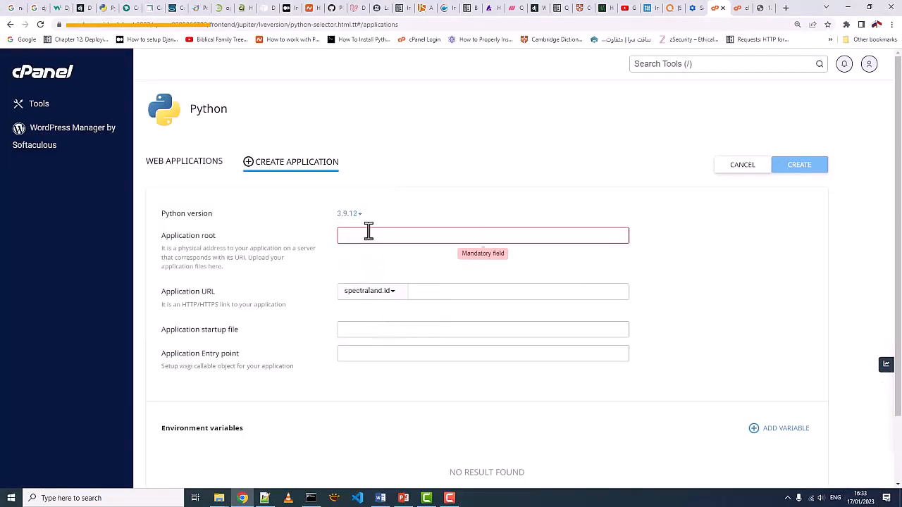
{"action": "left_click", "coordinate": [368, 234]}
{"action": "type", "text": "spectra"}
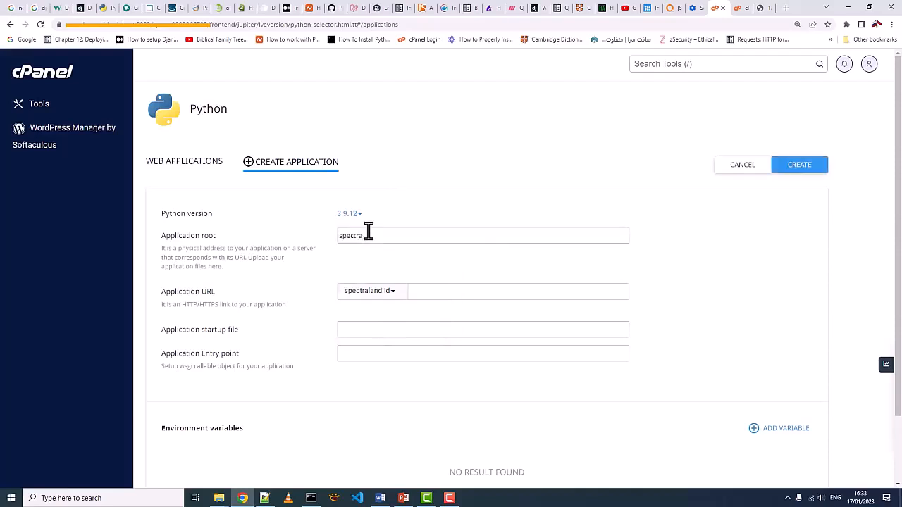
{"action": "left_click", "coordinate": [803, 169]}
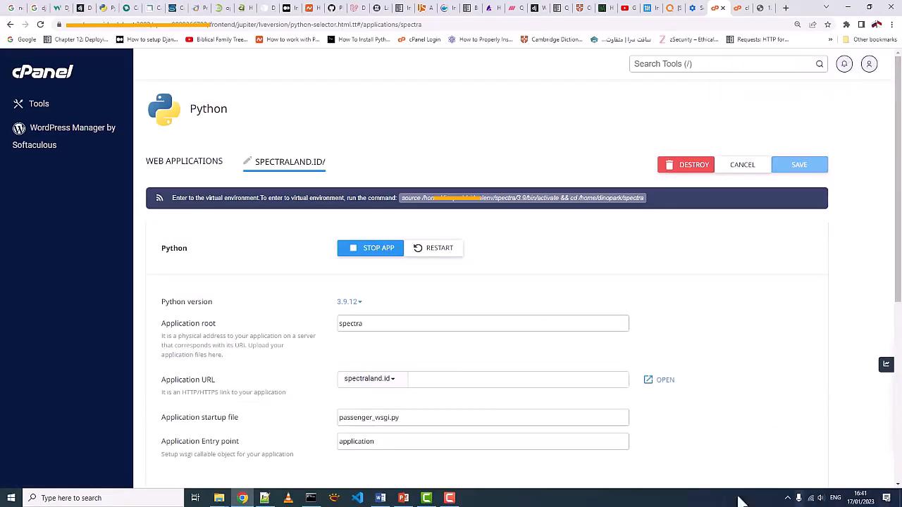
- Open the spectraland.id site in the browser and enlarge the page to check that the application responds
{"action": "left_click", "coordinate": [663, 382]}
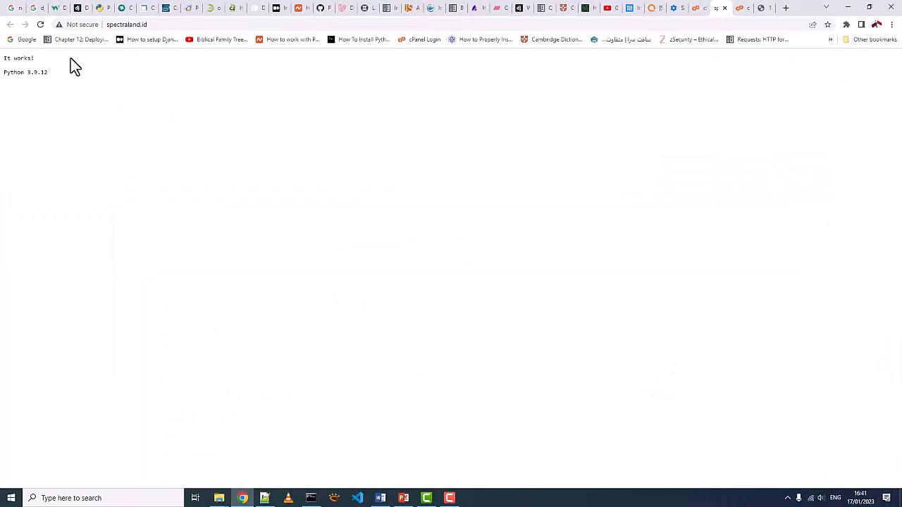
{"action": "key", "text": "ctrl+plus"}
{"action": "key", "text": "ctrl+plus"}
{"action": "key", "text": "ctrl+plus"}
{"action": "key", "text": "ctrl+plus"}
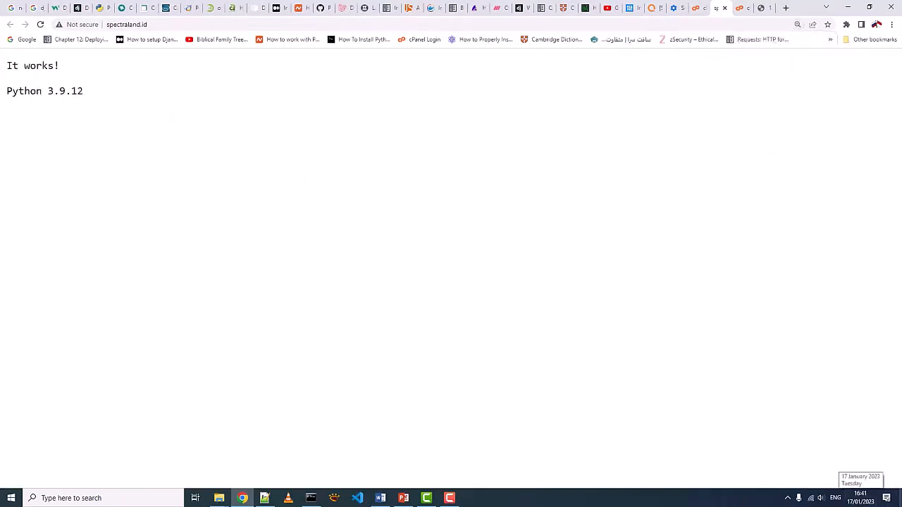
- In cPanel File Manager, open the virtualenv/spectra/3.9/bin folder
{"action": "left_click", "coordinate": [740, 8]}
{"action": "left_click", "coordinate": [41, 449]}
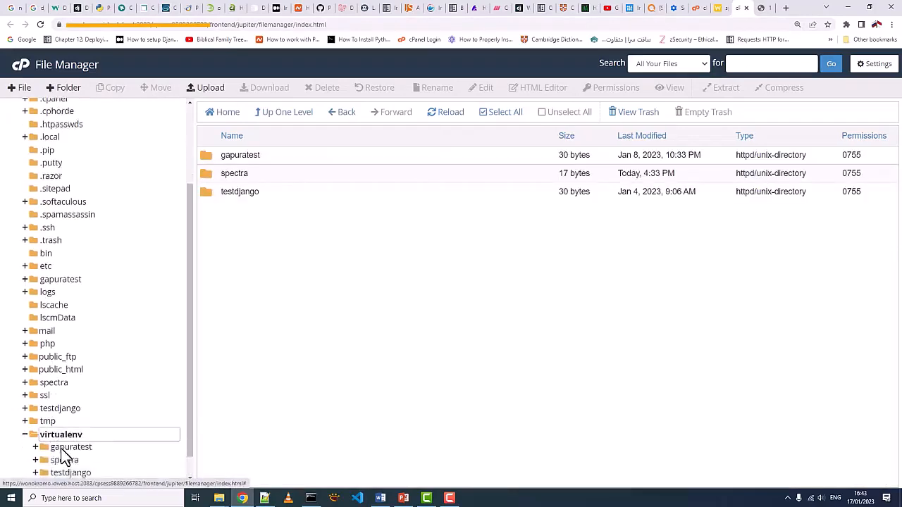
{"action": "left_click", "coordinate": [65, 437]}
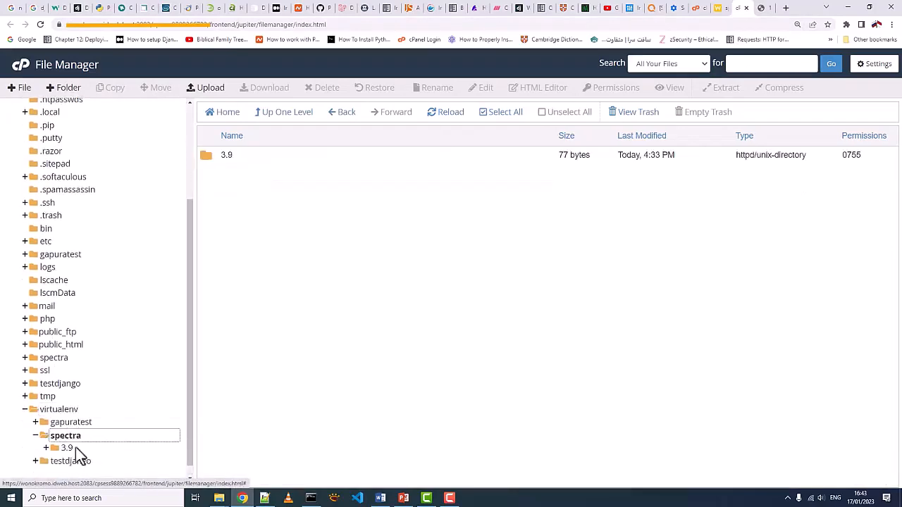
{"action": "left_click", "coordinate": [98, 451]}
{"action": "left_click", "coordinate": [78, 461]}
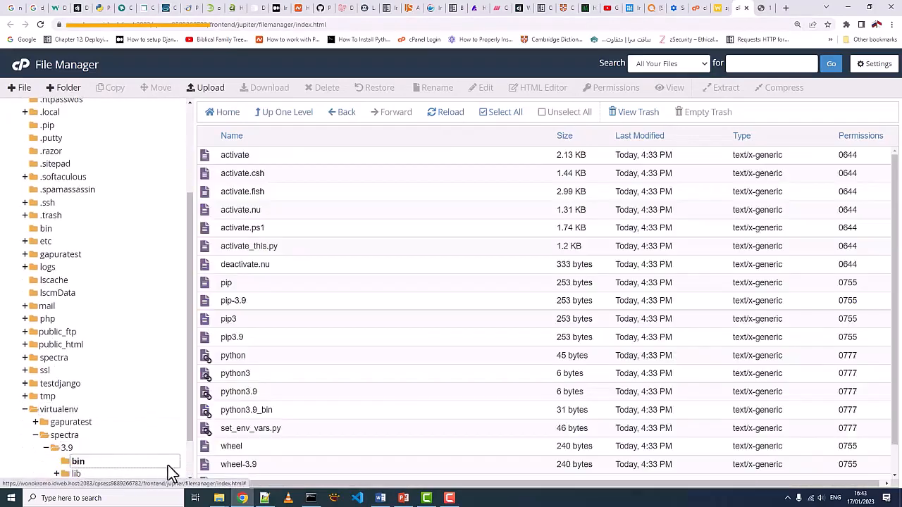
- Open the pip file in the bin folder for editing and copy its full path
{"action": "left_click", "coordinate": [272, 289]}
{"action": "right_click", "coordinate": [272, 290]}
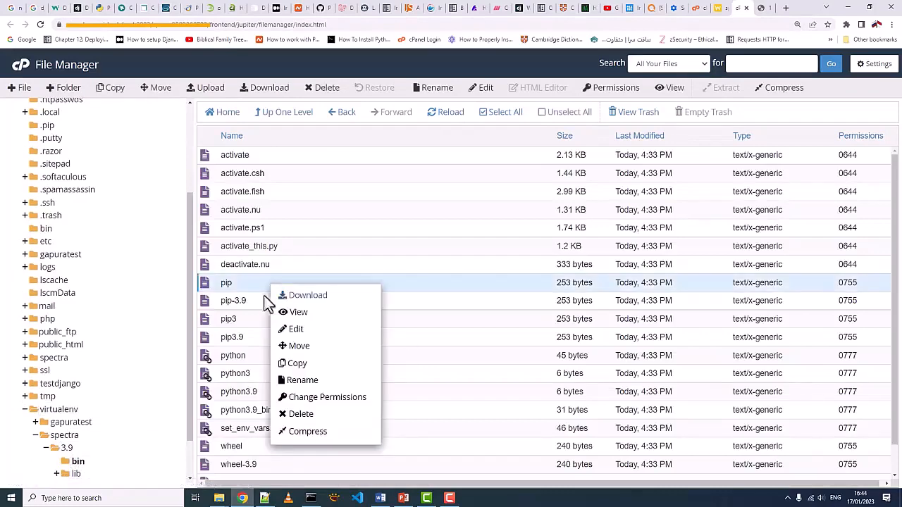
{"action": "left_click", "coordinate": [303, 330]}
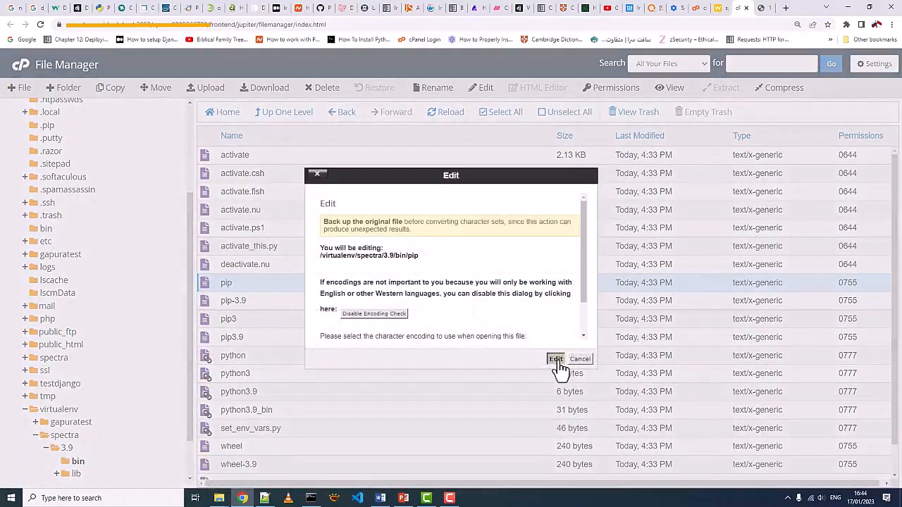
{"action": "left_click", "coordinate": [556, 358]}
{"action": "right_click", "coordinate": [149, 62]}
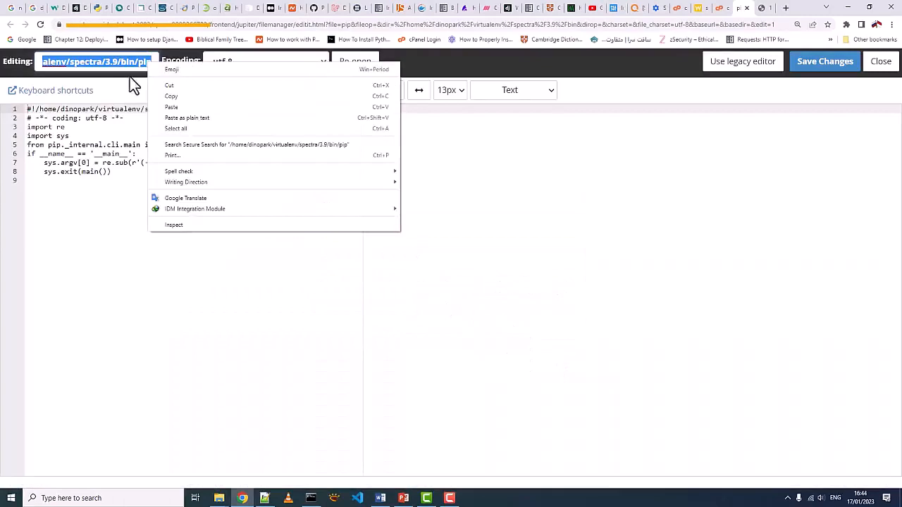
{"action": "left_click", "coordinate": [182, 100]}
- On the Python application's page, execute the copied pip path followed by install django, and review the script output
{"action": "left_click", "coordinate": [699, 10]}
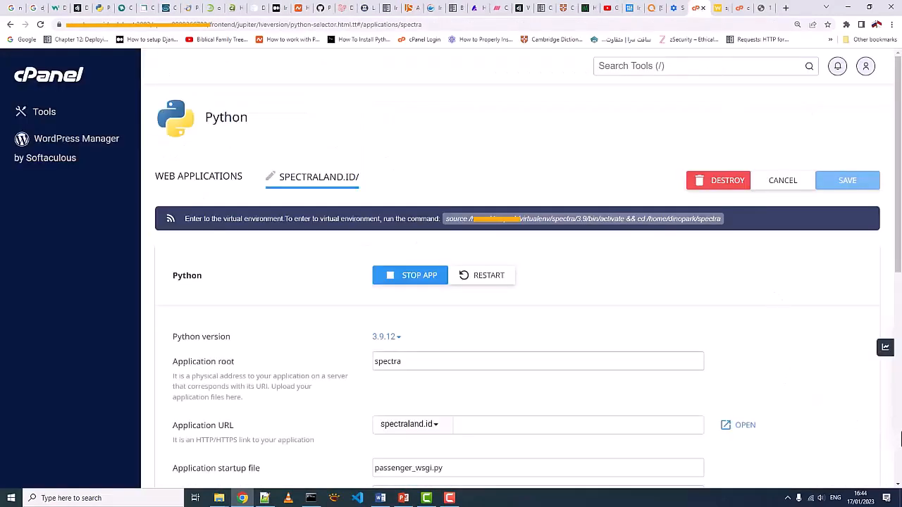
{"action": "scroll", "coordinate": [901, 451], "scroll_direction": "down", "scroll_amount": 5}
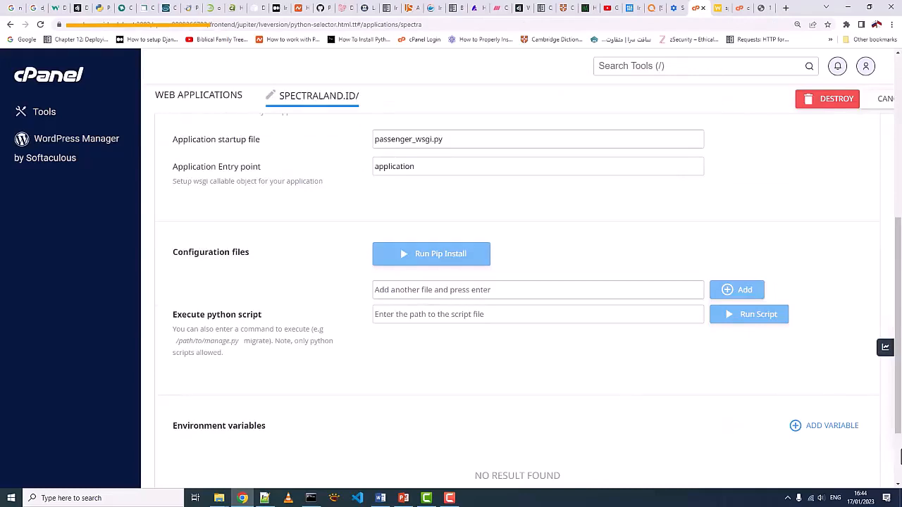
{"action": "right_click", "coordinate": [500, 314]}
{"action": "left_click", "coordinate": [524, 390]}
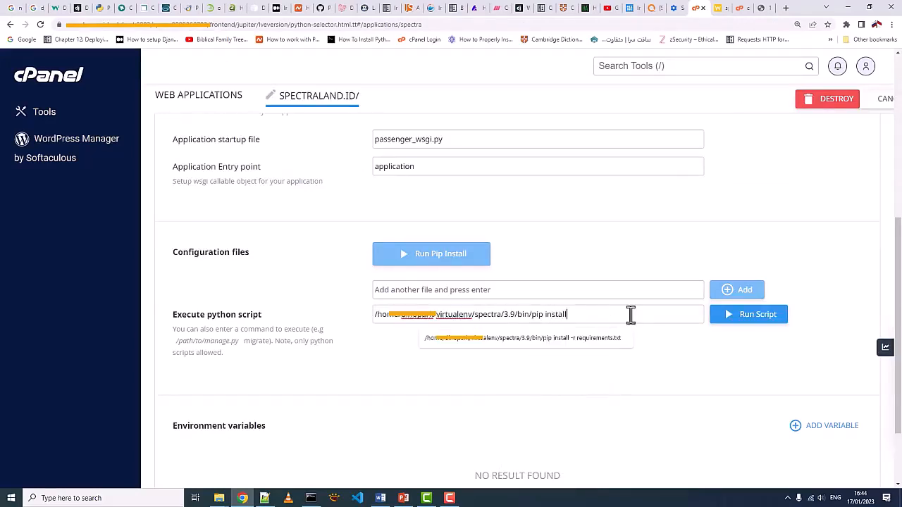
{"action": "type", "text": "django"}
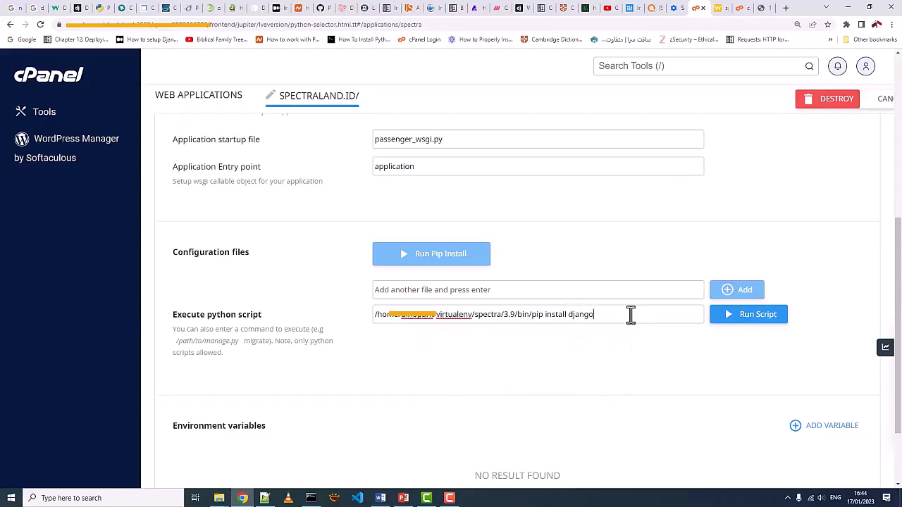
{"action": "left_click", "coordinate": [740, 316]}
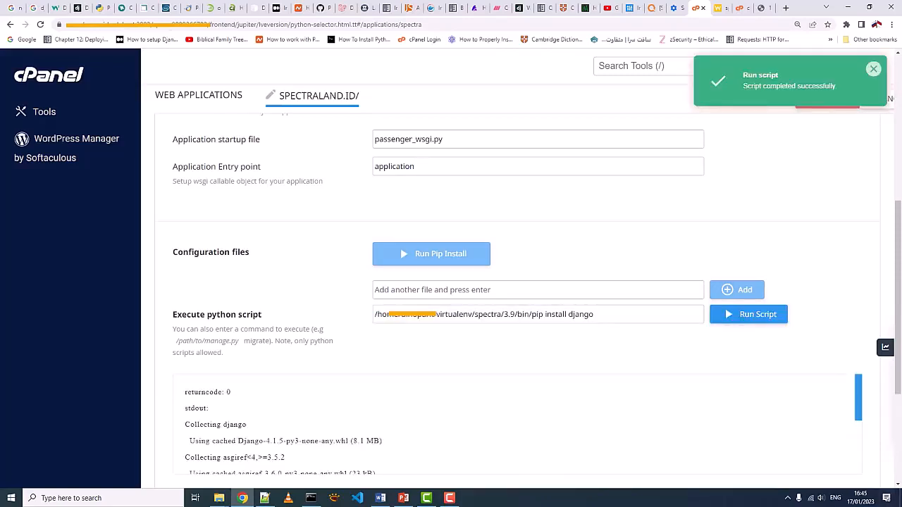
{"action": "scroll", "coordinate": [687, 398], "scroll_direction": "down", "scroll_amount": 3}
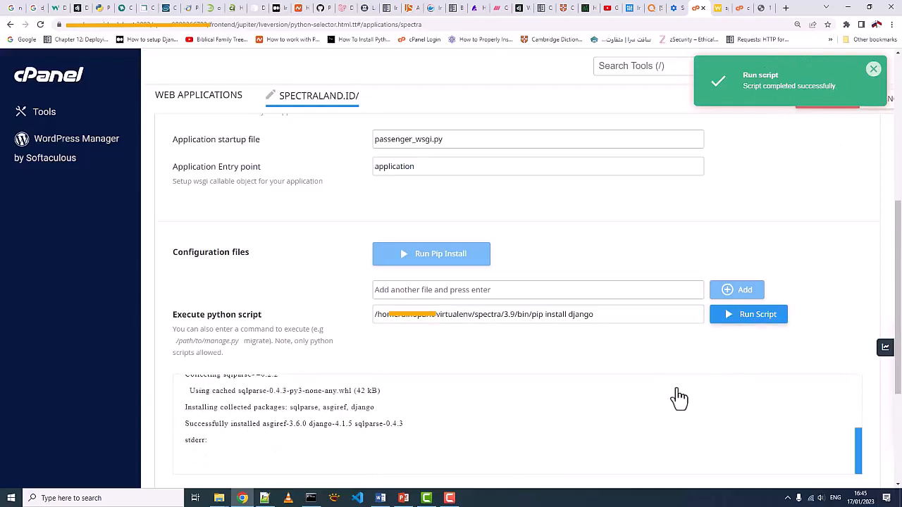
{"action": "left_click_drag", "start_coordinate": [188, 427], "coordinate": [352, 430]}
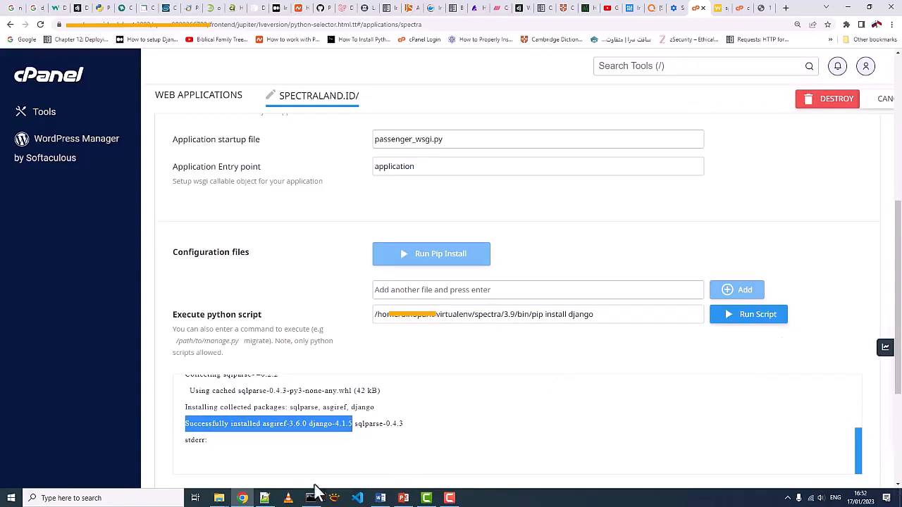
- Stop the local Django development server in Command Prompt and close its window
{"action": "left_click", "coordinate": [313, 493]}
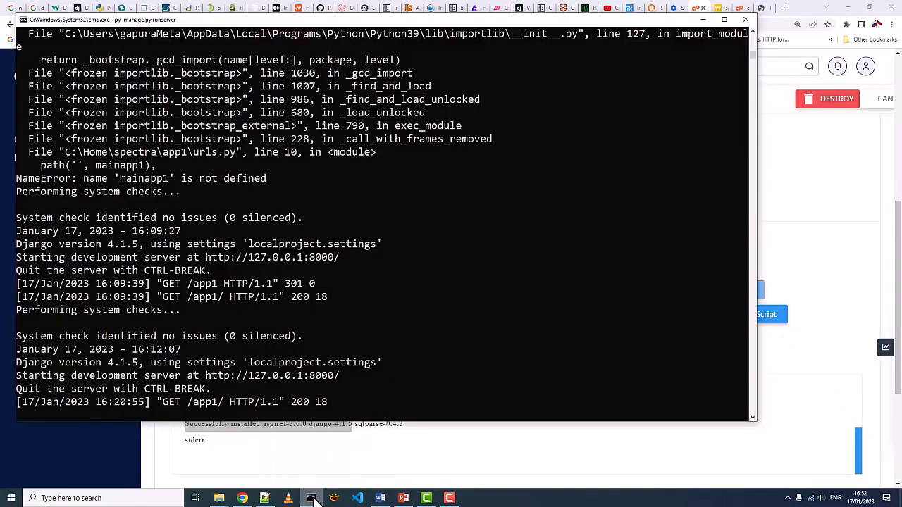
{"action": "key", "text": "ctrl+c"}
{"action": "left_click", "coordinate": [744, 19]}
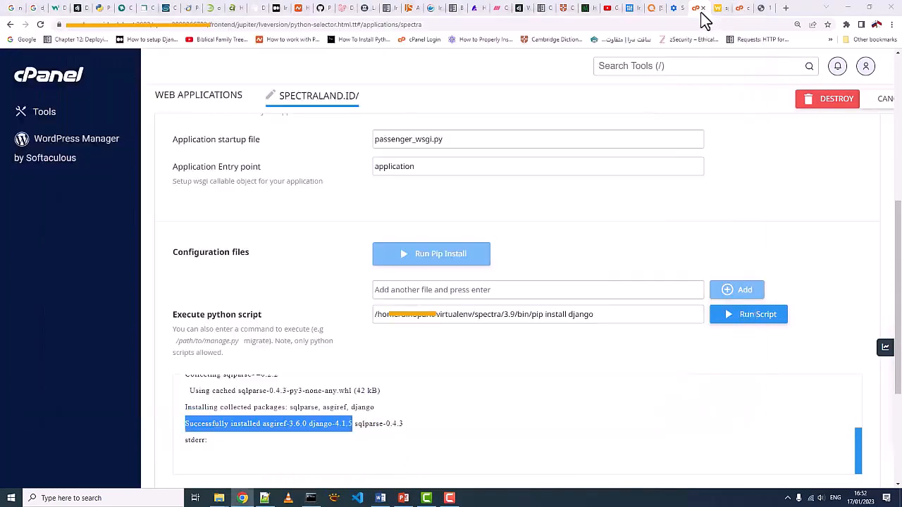
- In File Explorer, compress everything in the C:\Home\spectra folder into a ZIP archive named spectra.zip
{"action": "left_click", "coordinate": [219, 498]}
{"action": "double_click", "coordinate": [345, 165]}
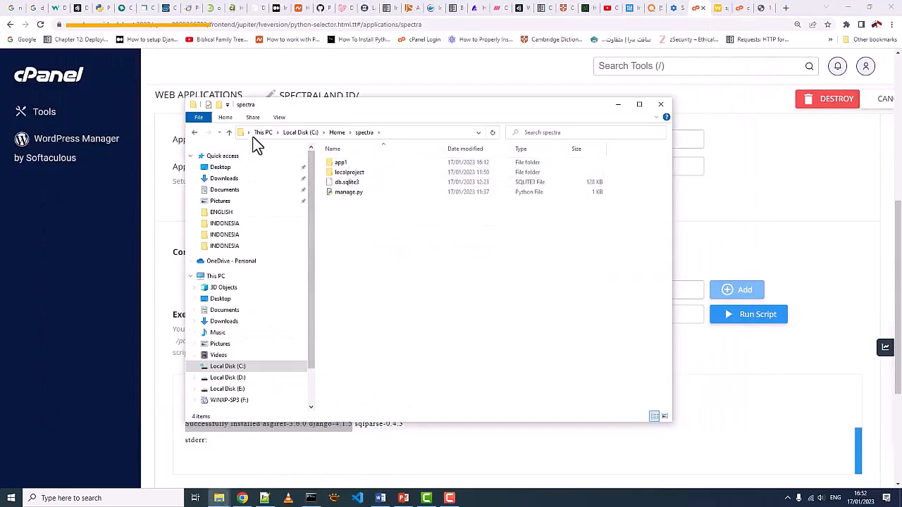
{"action": "left_click", "coordinate": [226, 117]}
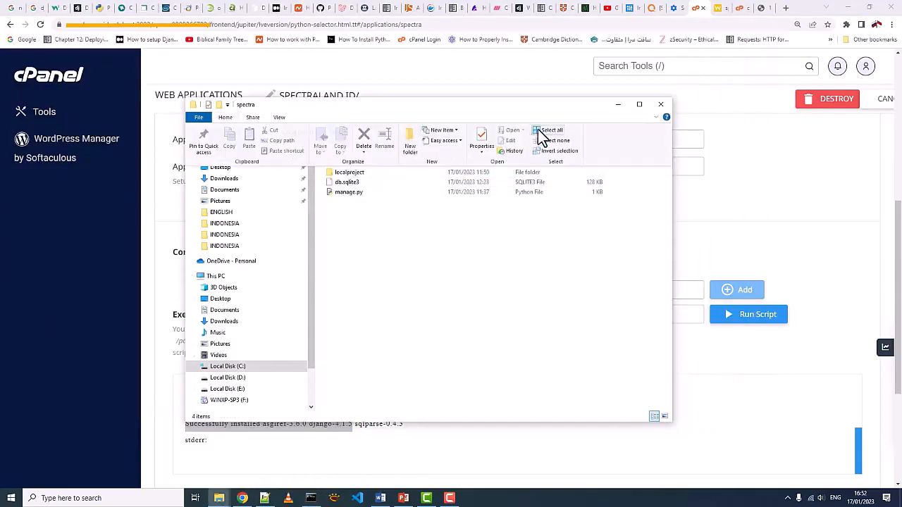
{"action": "left_click", "coordinate": [541, 132]}
{"action": "right_click", "coordinate": [402, 171]}
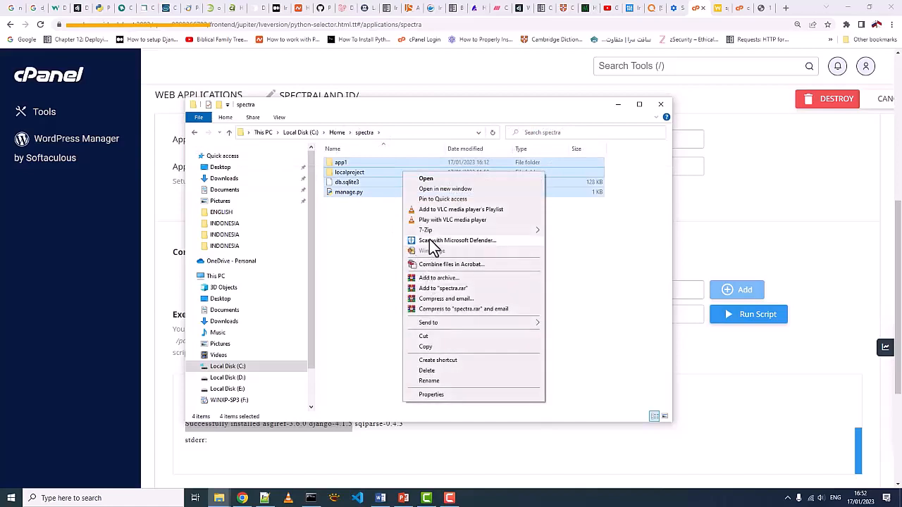
{"action": "left_click", "coordinate": [434, 278]}
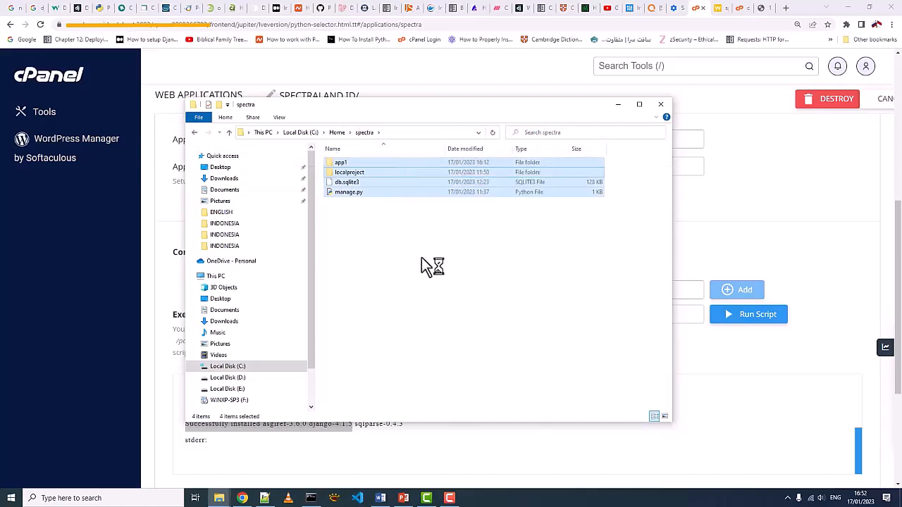
{"action": "left_click", "coordinate": [416, 247]}
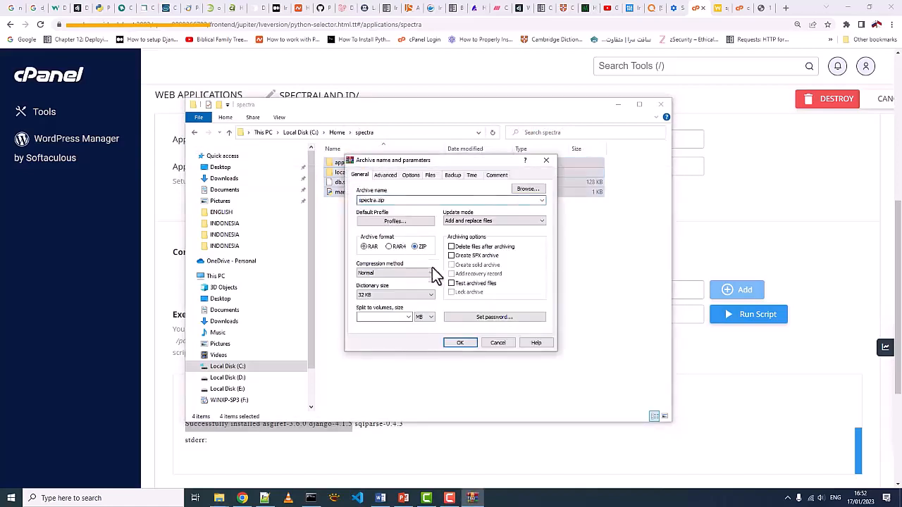
{"action": "left_click", "coordinate": [460, 342]}
- In File Manager, upload spectra.zip from C:\Home\spectra into the server's spectra folder
{"action": "left_click", "coordinate": [738, 8]}
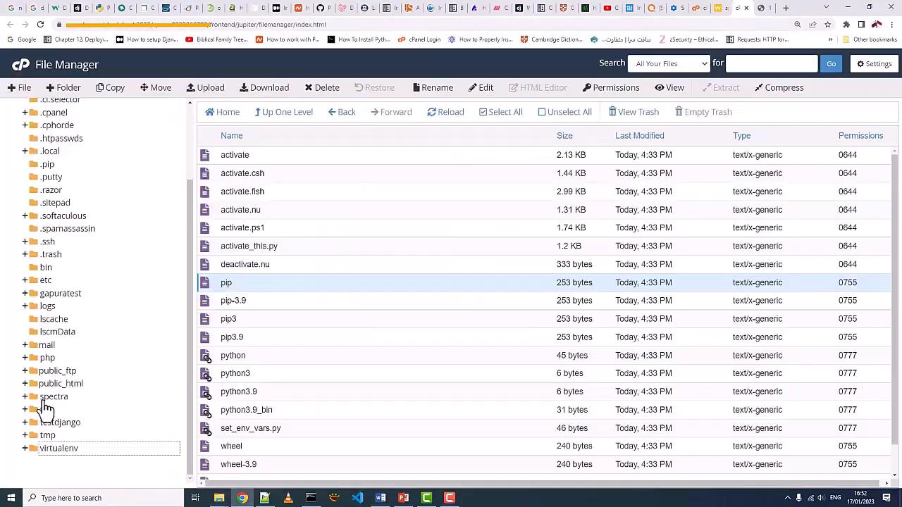
{"action": "left_click", "coordinate": [49, 397]}
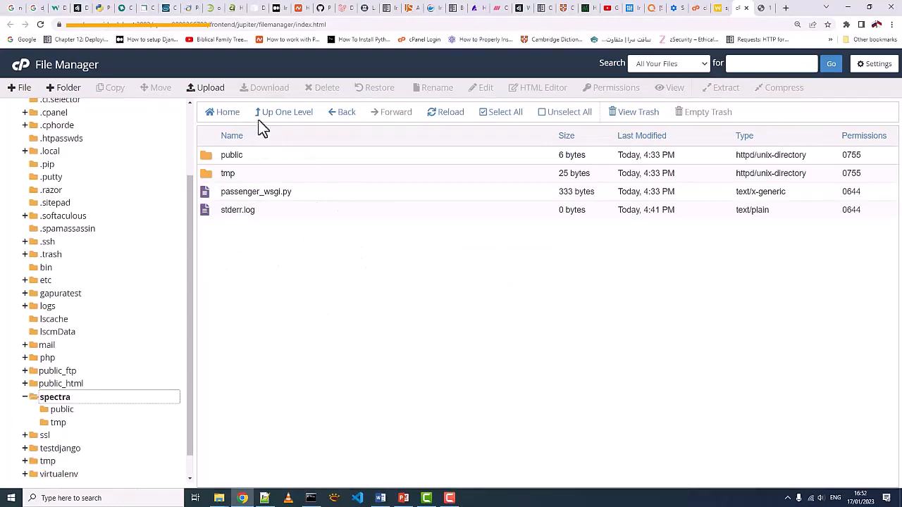
{"action": "left_click", "coordinate": [210, 88]}
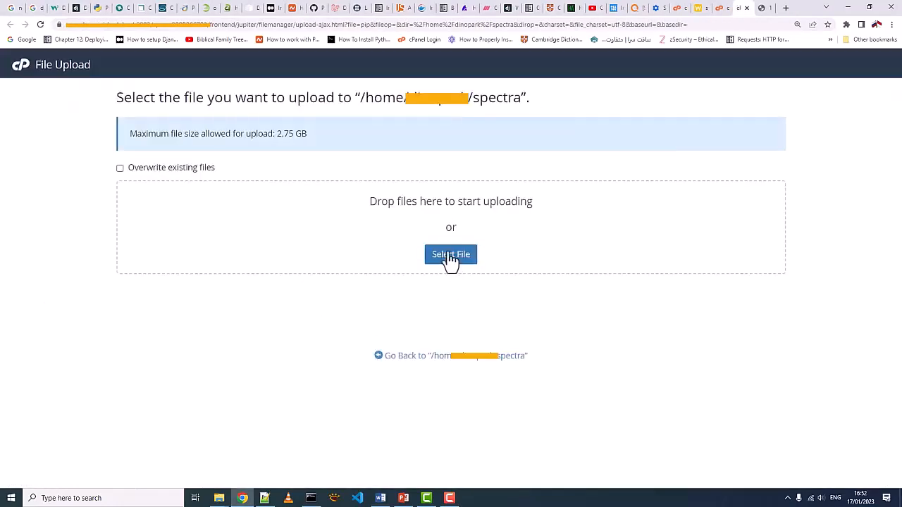
{"action": "left_click", "coordinate": [448, 257]}
{"action": "double_click", "coordinate": [133, 98]}
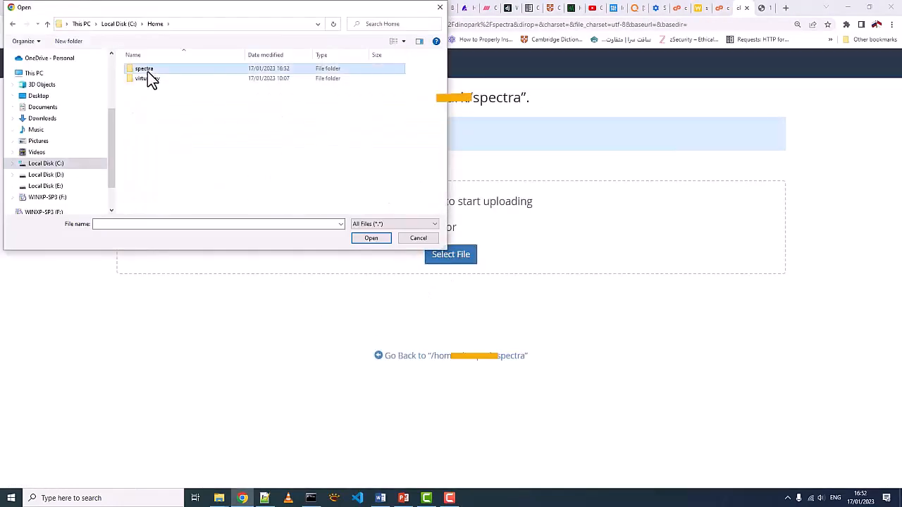
{"action": "double_click", "coordinate": [148, 70]}
{"action": "left_click", "coordinate": [148, 110]}
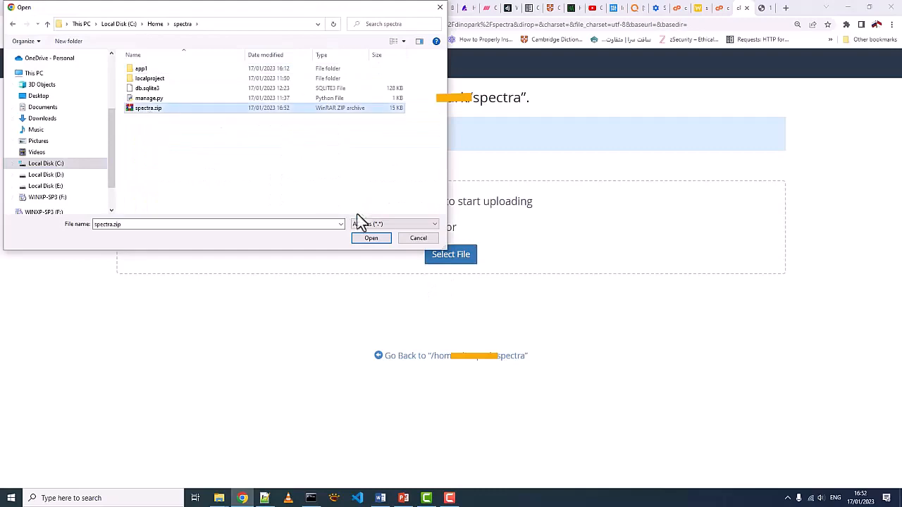
{"action": "left_click", "coordinate": [370, 238]}
- Extract the uploaded spectra.zip into the /spectra directory and dismiss the extraction results
{"action": "right_click", "coordinate": [229, 210]}
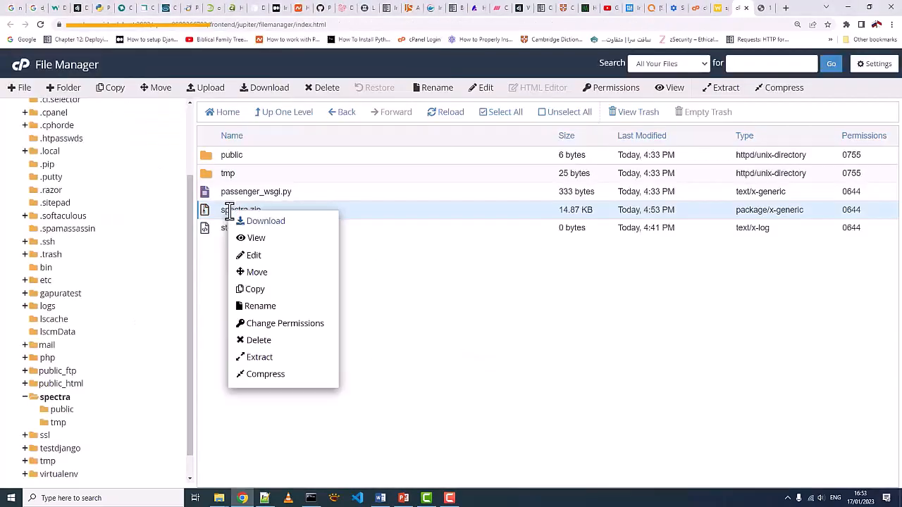
{"action": "left_click", "coordinate": [261, 358]}
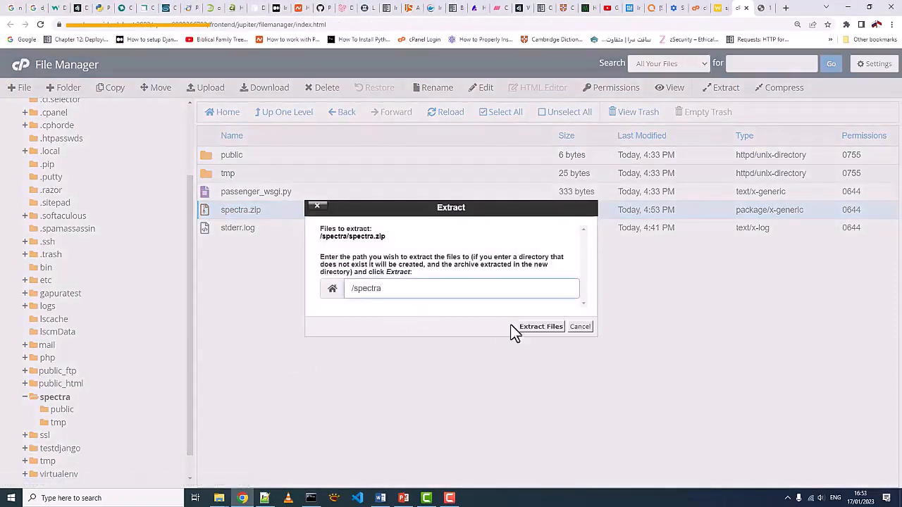
{"action": "left_click", "coordinate": [539, 327]}
{"action": "left_click", "coordinate": [640, 389]}
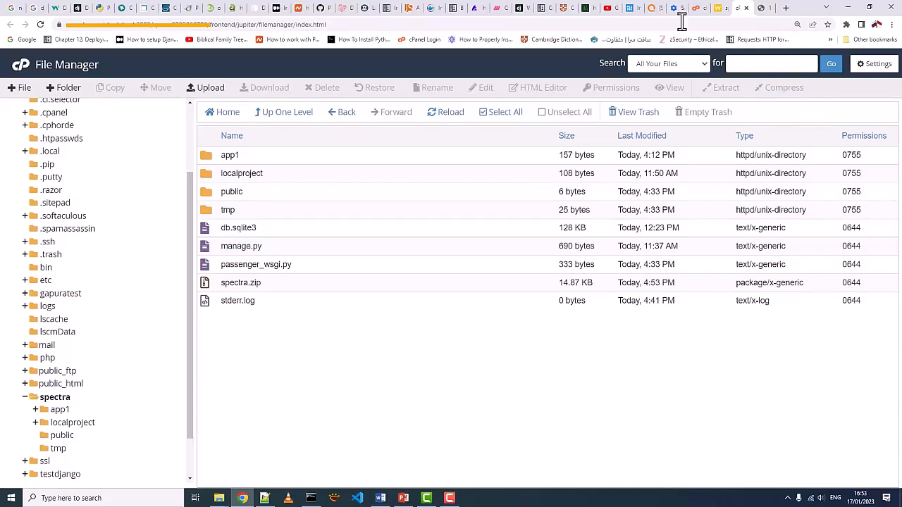
- On the Python application's page, set the application startup file to localproject/wsgi.py
{"action": "left_click", "coordinate": [719, 5]}
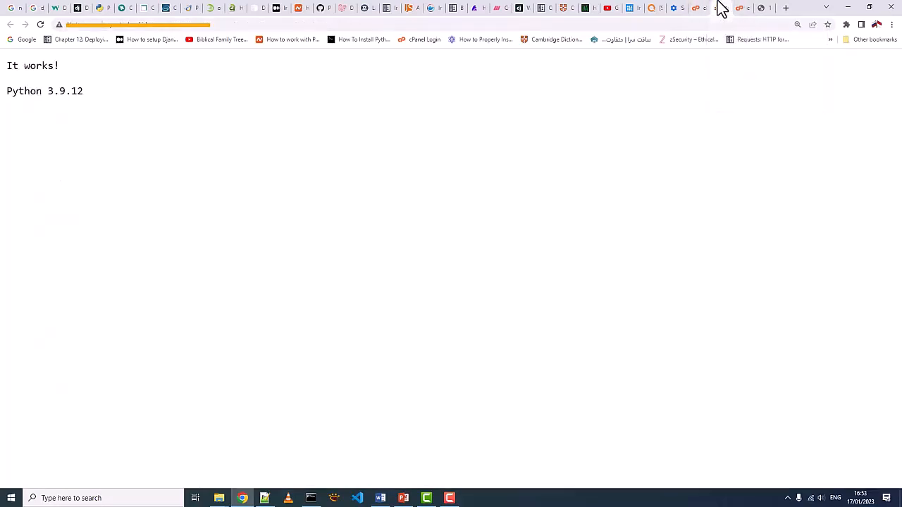
{"action": "left_click", "coordinate": [696, 8]}
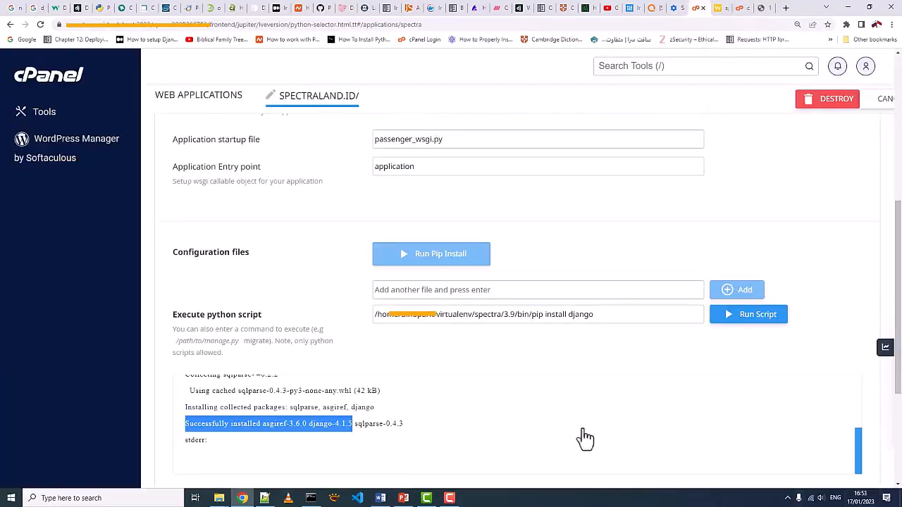
{"action": "left_click", "coordinate": [450, 141]}
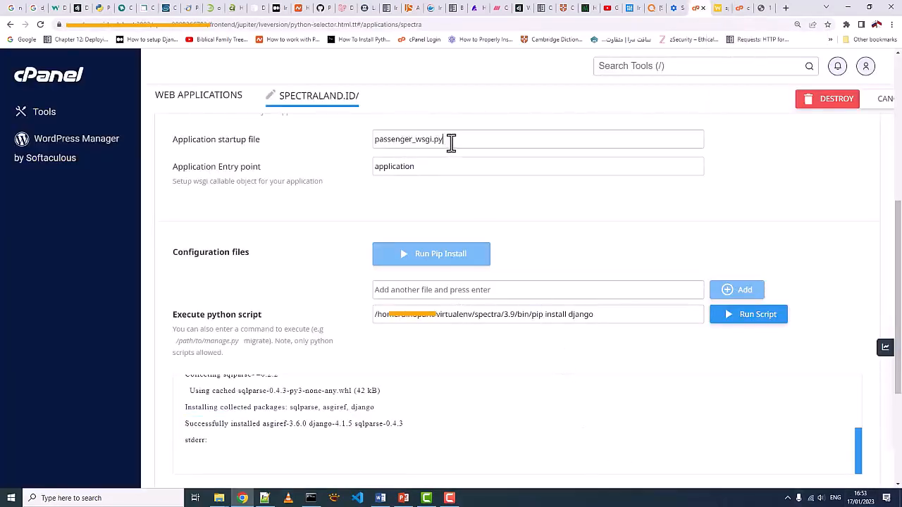
{"action": "left_click_drag", "start_coordinate": [451, 141], "coordinate": [372, 141]}
{"action": "left_click", "coordinate": [451, 141]}
{"action": "left_click_drag", "start_coordinate": [416, 141], "coordinate": [368, 142]}
{"action": "type", "text": "localproject/"}
{"action": "left_click_drag", "start_coordinate": [466, 143], "coordinate": [371, 141]}
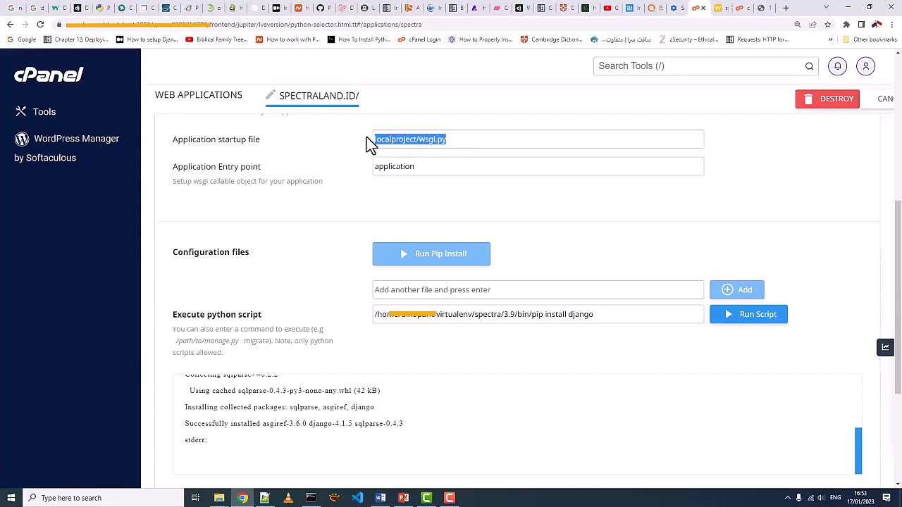
{"action": "left_click", "coordinate": [501, 146]}
- Check for wsgi.py in the server's localproject folder, and save the Python application's configuration
{"action": "left_click", "coordinate": [741, 7]}
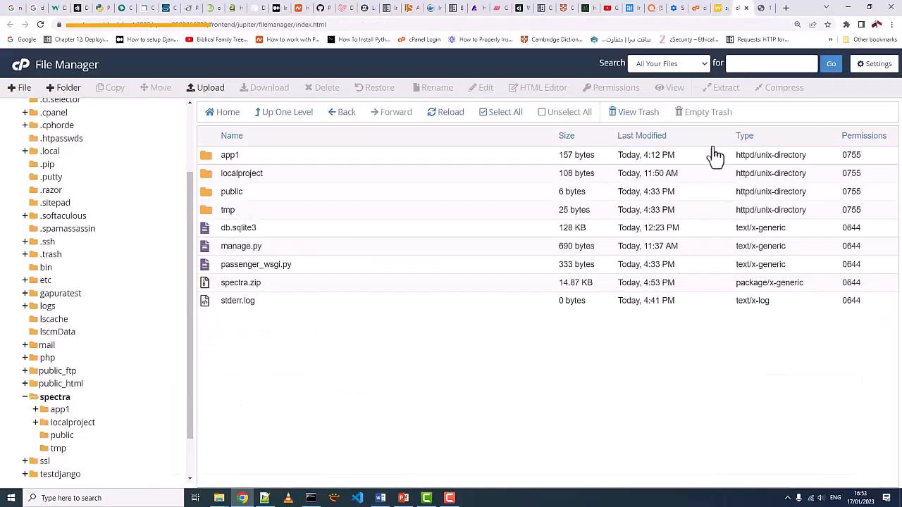
{"action": "double_click", "coordinate": [222, 173]}
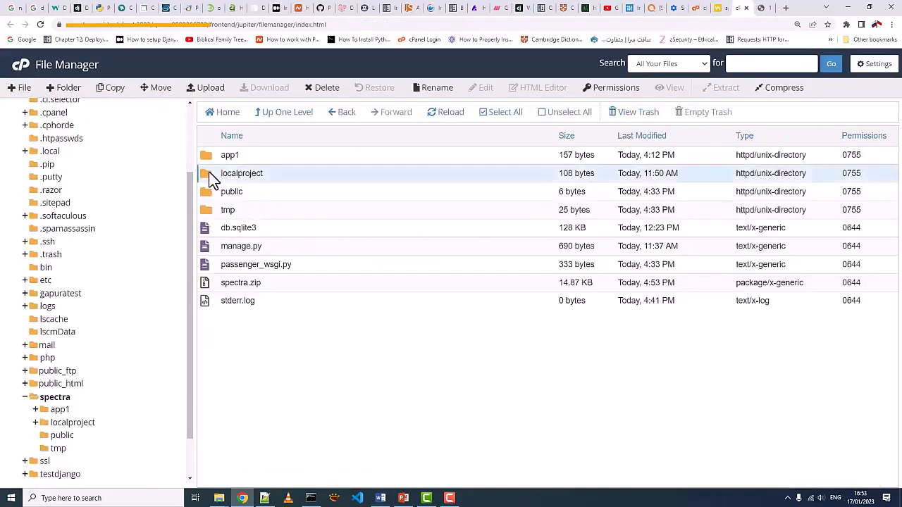
{"action": "left_click", "coordinate": [255, 246]}
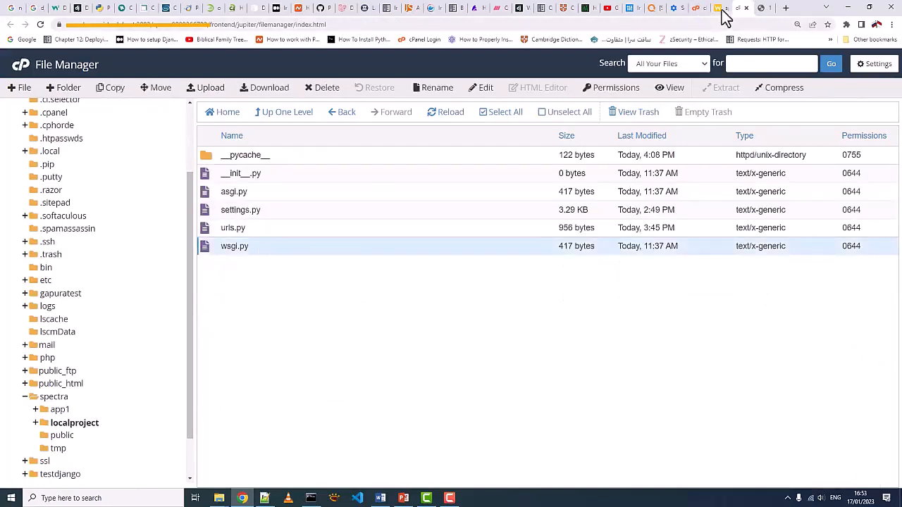
{"action": "left_click", "coordinate": [697, 8]}
{"action": "scroll", "coordinate": [872, 172], "scroll_direction": "up", "scroll_amount": 3}
{"action": "left_click", "coordinate": [853, 99]}
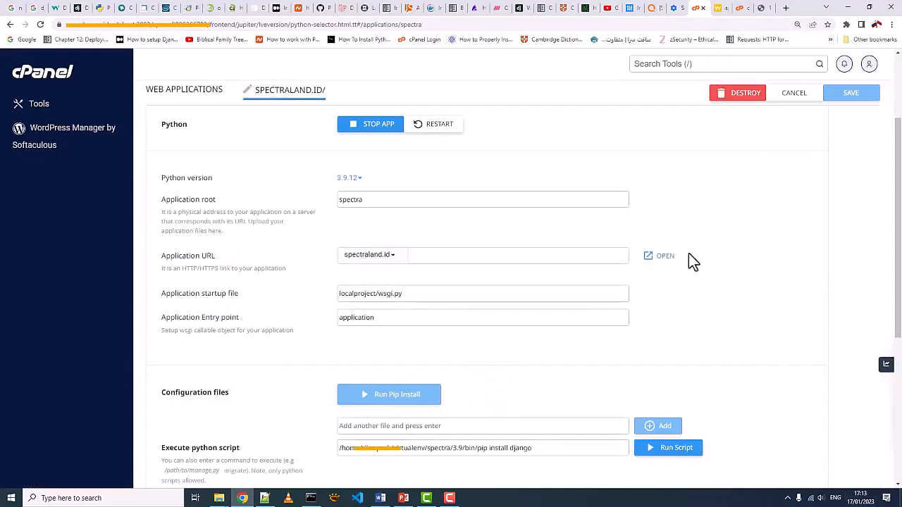
- Open settings.py from the server's localproject folder for editing in File Manager
{"action": "left_click", "coordinate": [739, 9]}
{"action": "left_click", "coordinate": [55, 386]}
{"action": "right_click", "coordinate": [186, 190]}
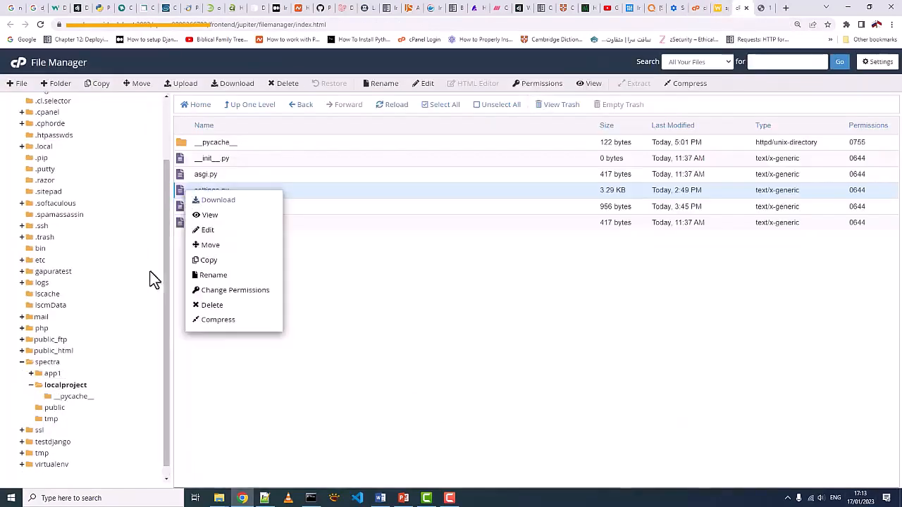
{"action": "left_click", "coordinate": [205, 231]}
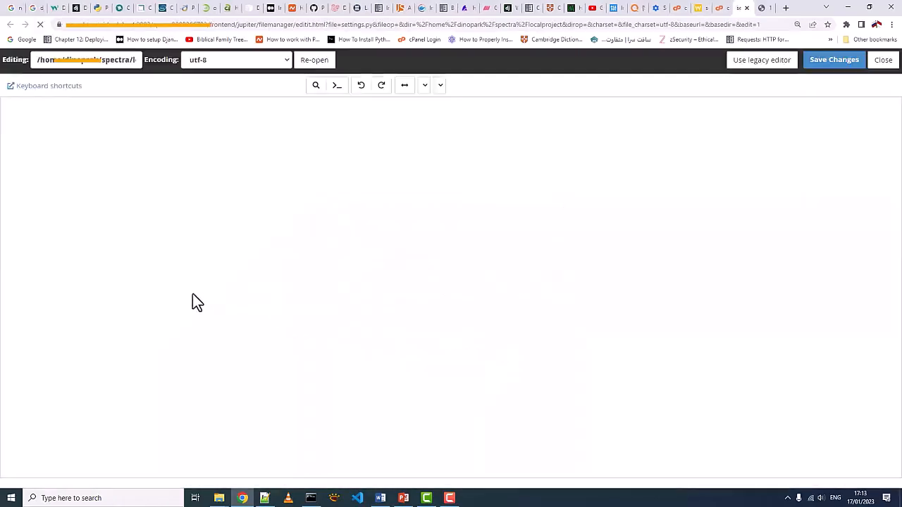
{"action": "left_click", "coordinate": [133, 223]}
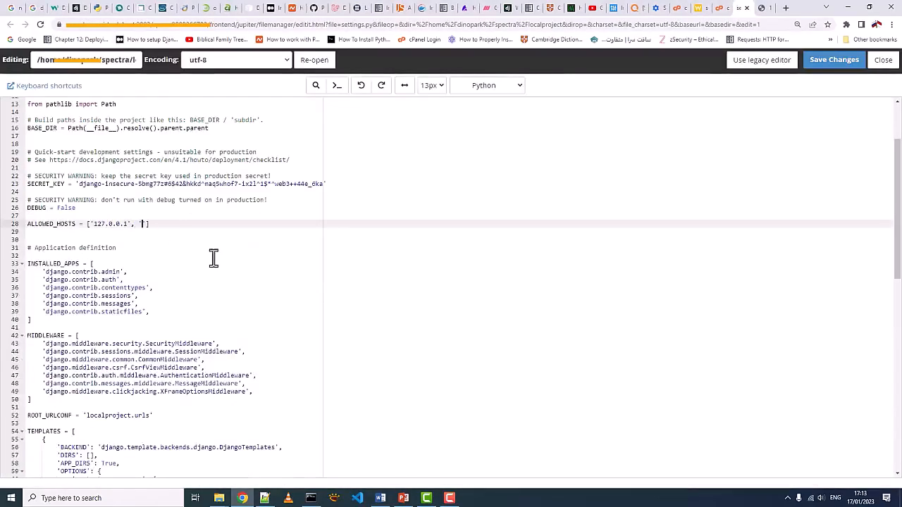
{"action": "type", "text": ", 'spectraland.id', 's"}
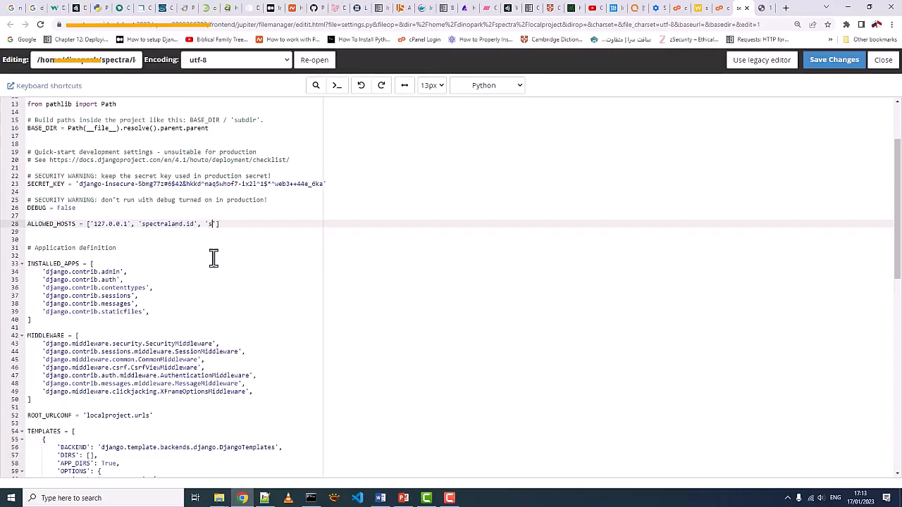
{"action": "key", "text": "BackSpace"}
{"action": "type", "text": "and.id"}
{"action": "left_click", "coordinate": [823, 64]}
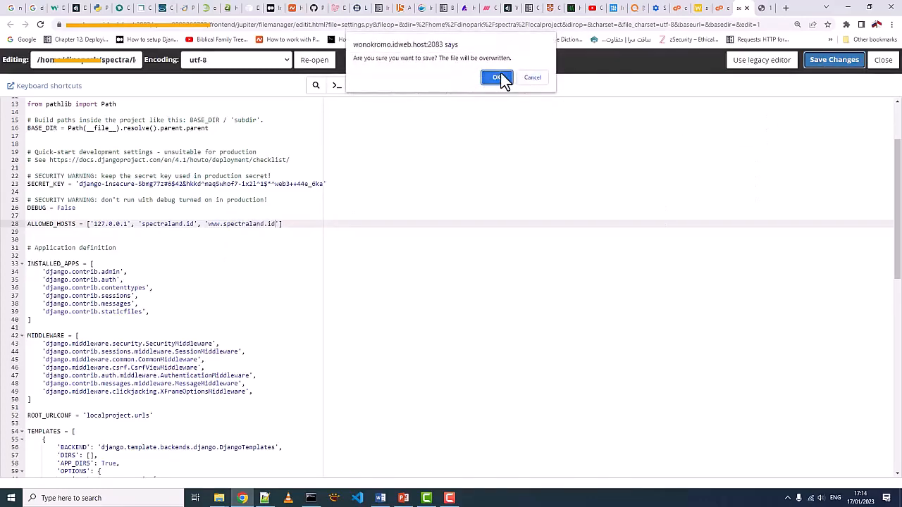
{"action": "left_click", "coordinate": [499, 75]}
- Restart the Python application from its configuration page and open the spectraland.id site
{"action": "left_click", "coordinate": [717, 8]}
{"action": "left_click", "coordinate": [679, 9]}
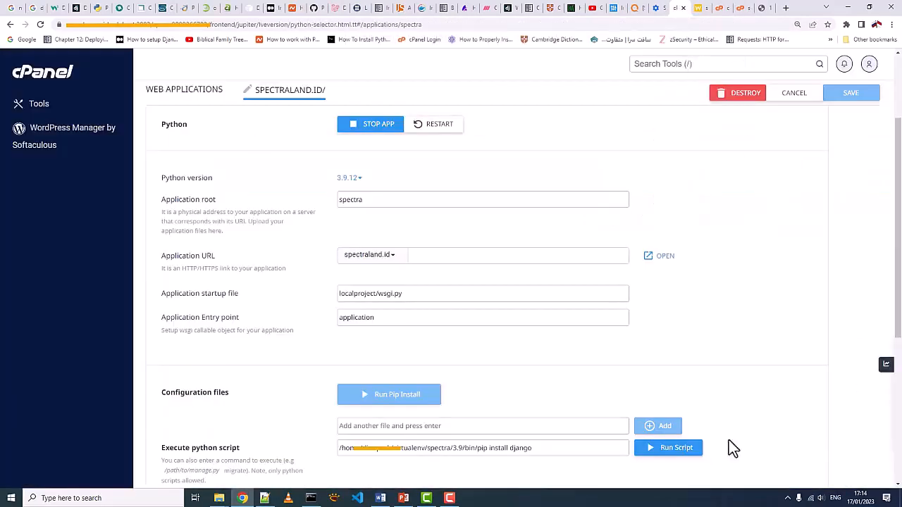
{"action": "left_click", "coordinate": [443, 129]}
{"action": "left_click", "coordinate": [662, 257]}
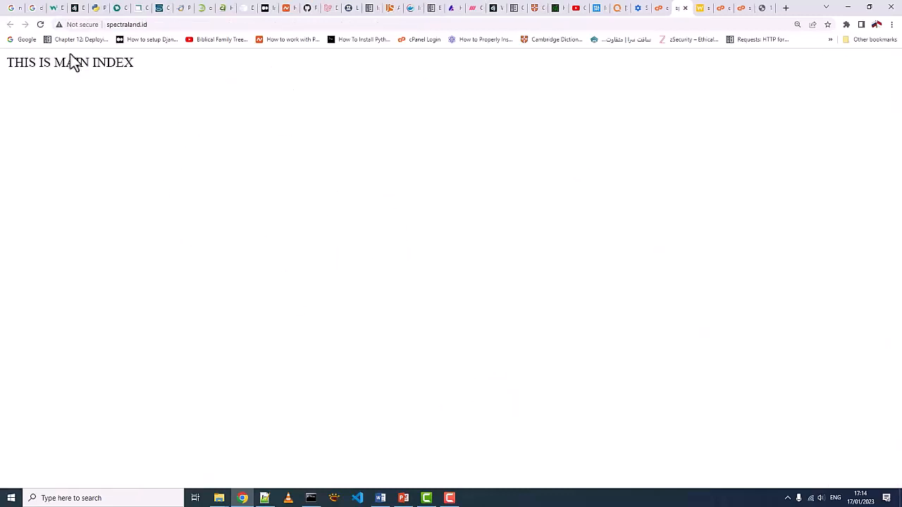
- Load the Django admin page at spectraland.id/admin
{"action": "left_click", "coordinate": [169, 24]}
{"action": "left_click", "coordinate": [172, 24]}
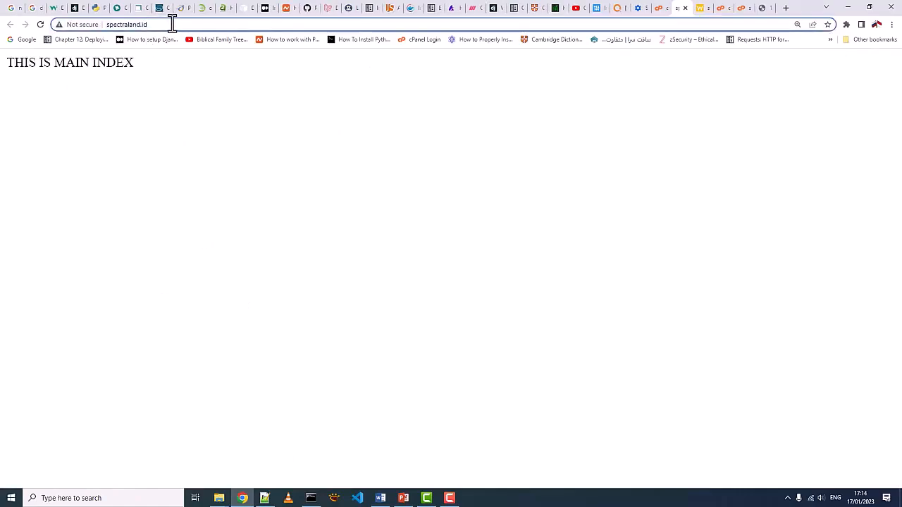
{"action": "type", "text": "/admin"}
{"action": "key", "text": "Return"}
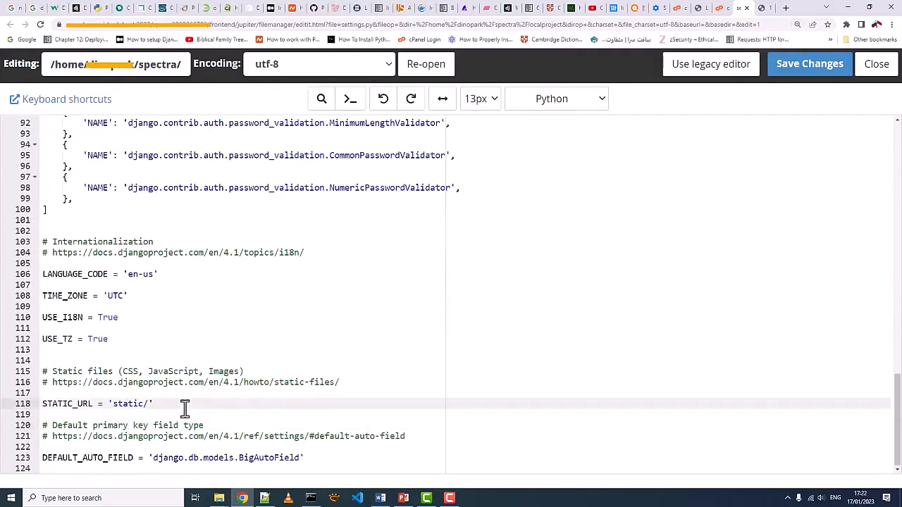
- Below STATIC_URL in settings.py, add STATIC_ROOT pointing to public_html/spectraland.id/static/ in the account's home directory, and save the file
{"action": "key", "text": "Return"}
{"action": "type", "text": "STATIC_ROOT ="}
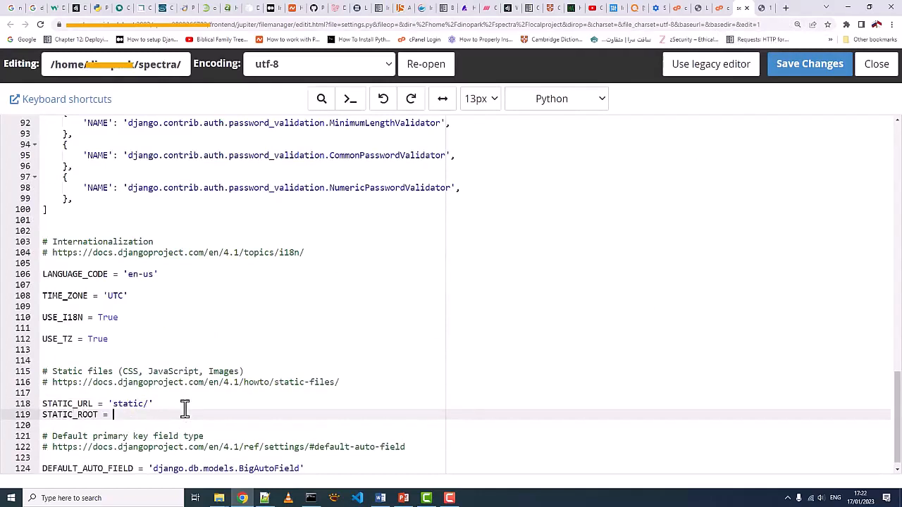
{"action": "type", "text": " '"}
{"action": "type", "text": "/home/dinopark/public_html/spectraland.id/static/"}
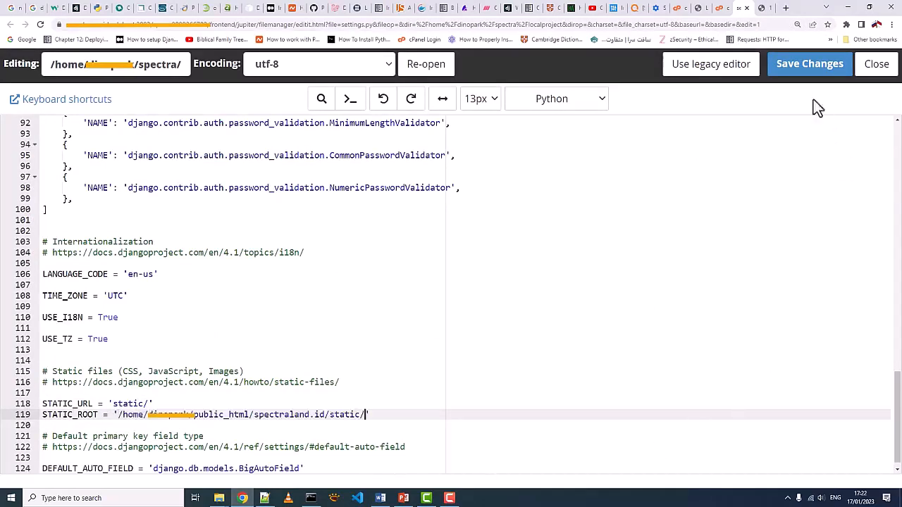
{"action": "left_click", "coordinate": [808, 73]}
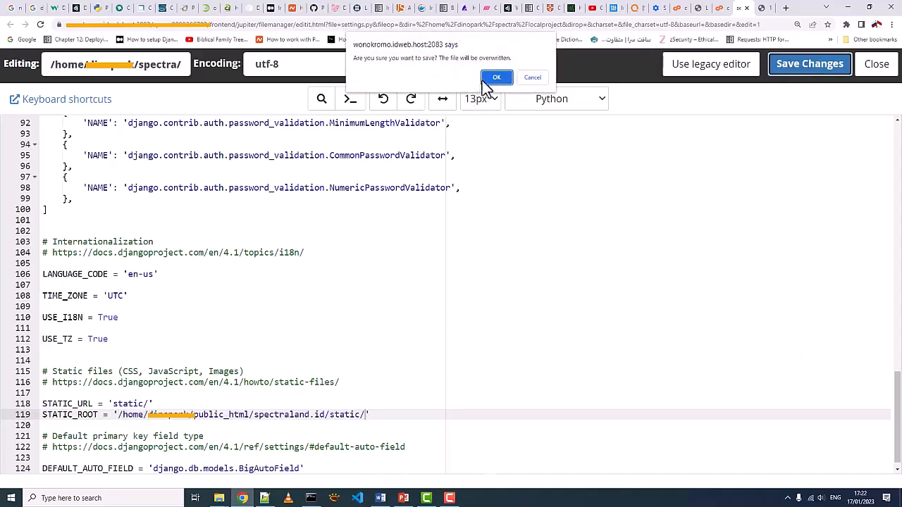
{"action": "left_click", "coordinate": [491, 78]}
- Open manage.py in the server's spectra folder for editing and copy its full path
{"action": "left_click", "coordinate": [719, 8]}
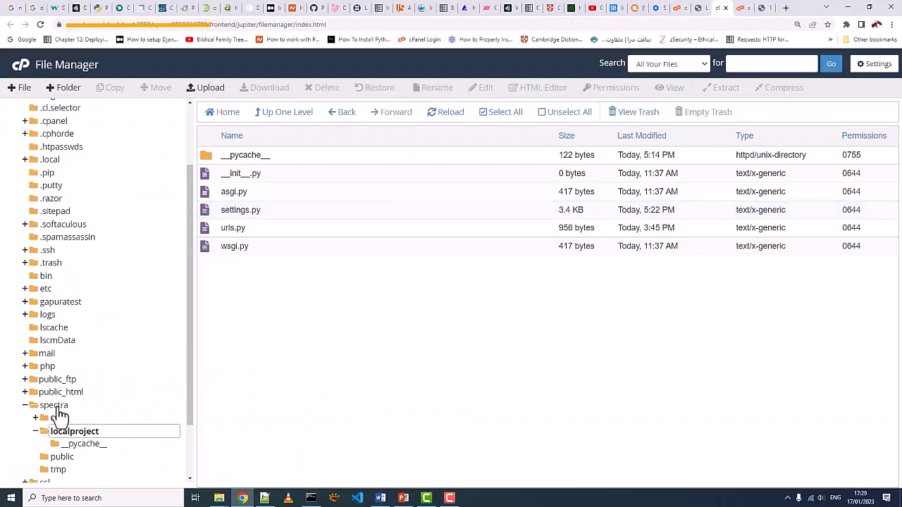
{"action": "left_click", "coordinate": [56, 406]}
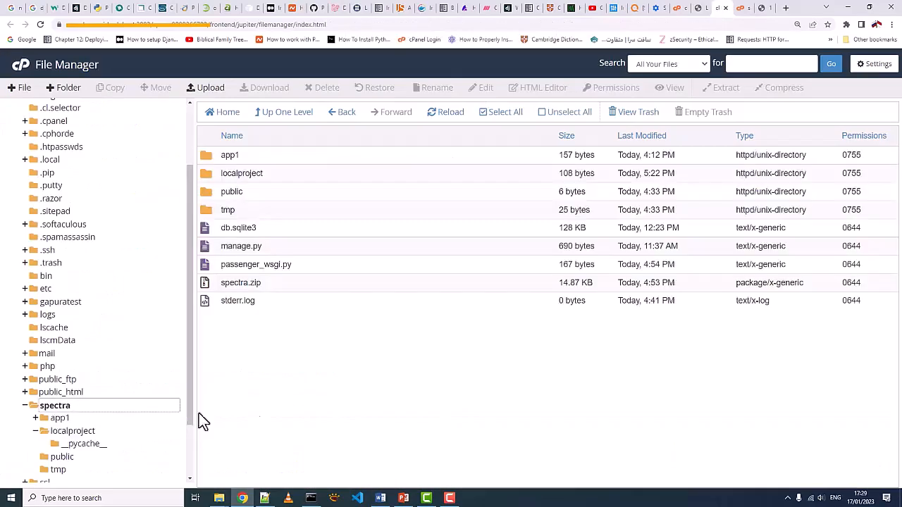
{"action": "left_click", "coordinate": [215, 248]}
{"action": "right_click", "coordinate": [220, 247]}
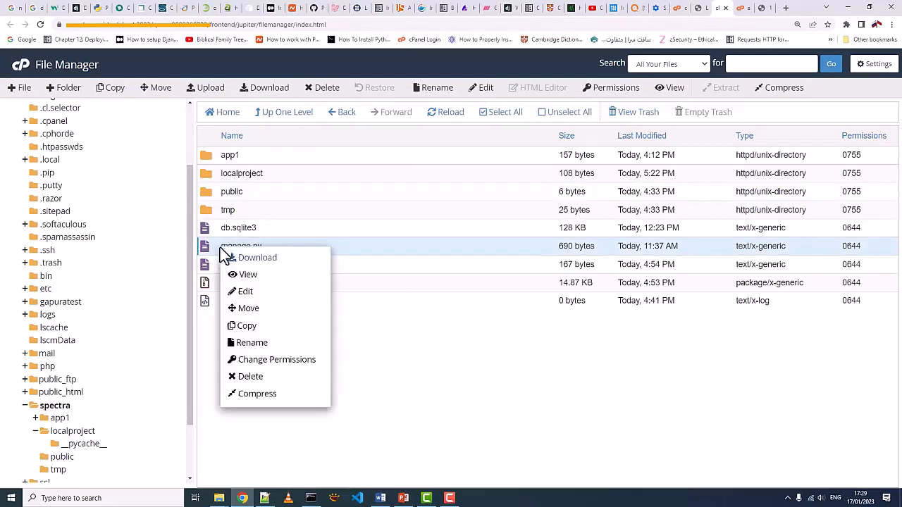
{"action": "left_click", "coordinate": [243, 291]}
{"action": "left_click", "coordinate": [546, 361]}
{"action": "triple_click", "coordinate": [144, 62]}
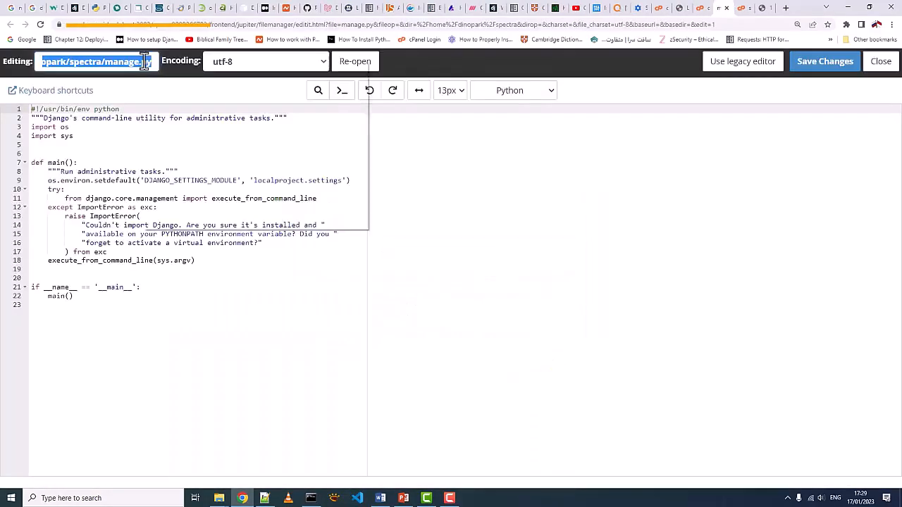
{"action": "right_click", "coordinate": [145, 62]}
{"action": "left_click", "coordinate": [165, 95]}
- In the Python application's configuration, replace the pip command with the copied manage.py path followed by collectstatic, and run the script
{"action": "left_click", "coordinate": [661, 8]}
{"action": "scroll", "coordinate": [610, 318], "scroll_direction": "down", "scroll_amount": 4}
{"action": "left_click_drag", "start_coordinate": [608, 317], "coordinate": [383, 316]}
{"action": "right_click", "coordinate": [399, 320]}
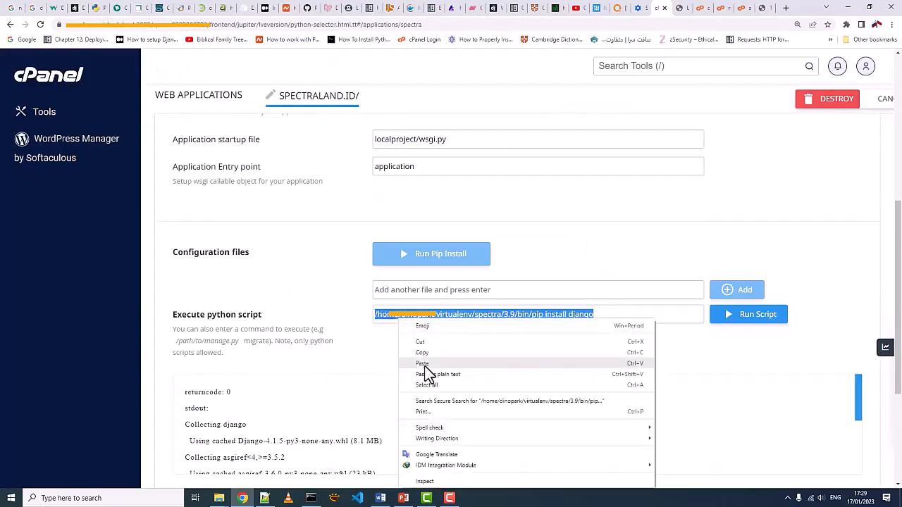
{"action": "left_click", "coordinate": [424, 365]}
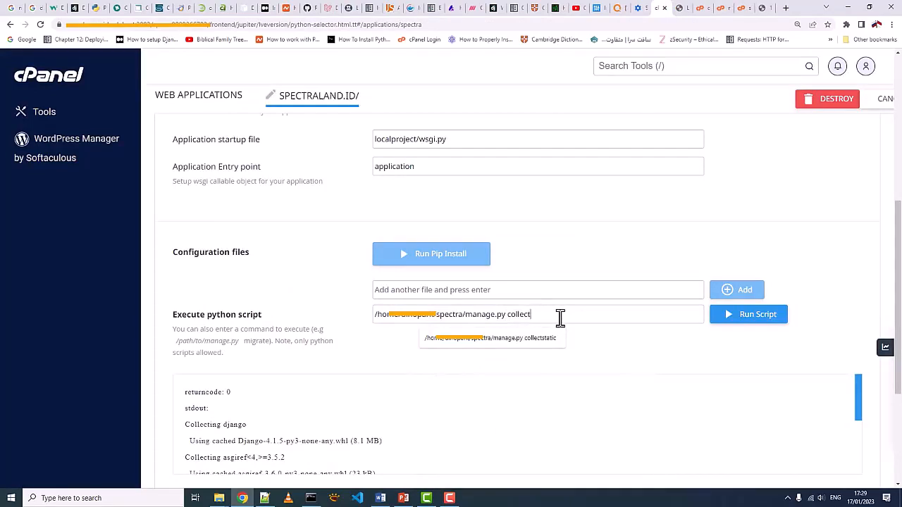
{"action": "type", "text": "collectstatic"}
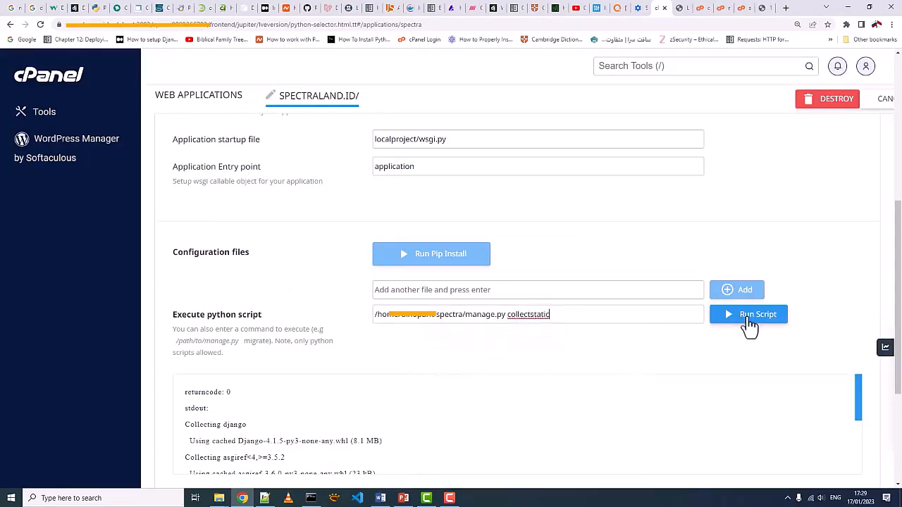
{"action": "left_click", "coordinate": [748, 319]}
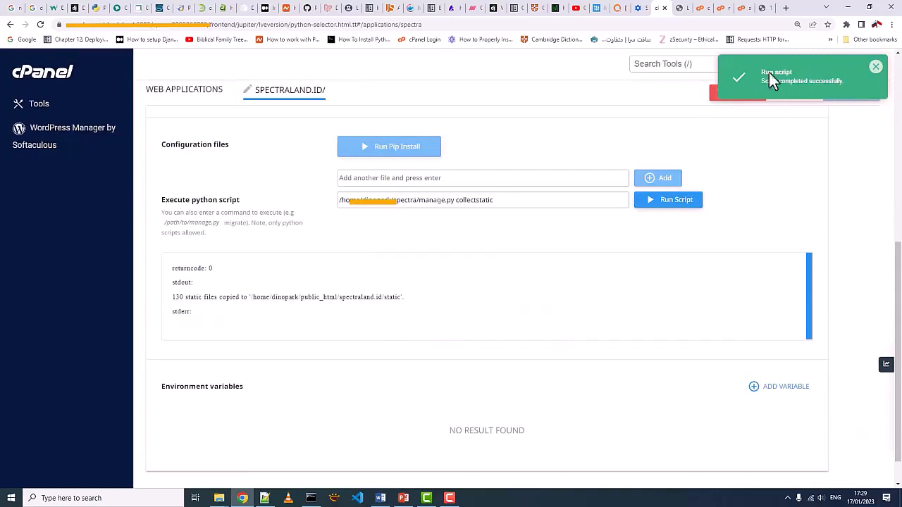
{"action": "left_click_drag", "start_coordinate": [172, 297], "coordinate": [402, 313]}
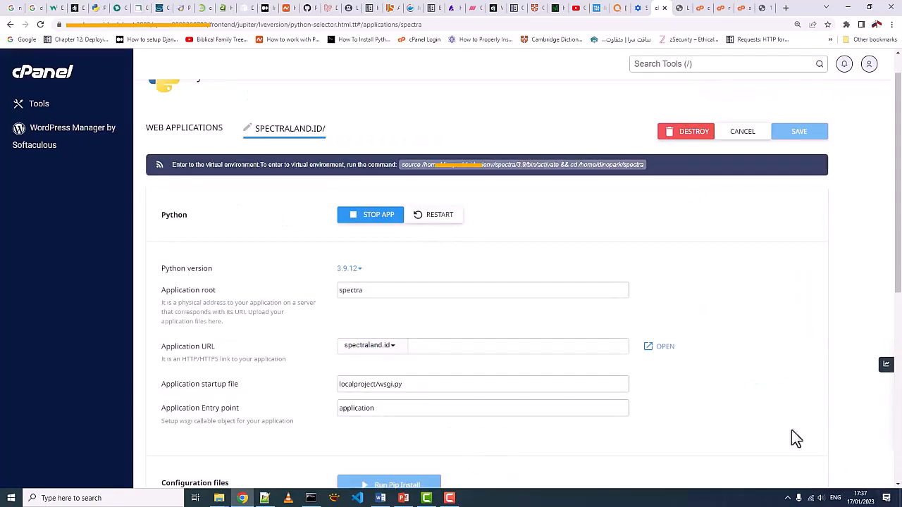
- Open the spectraland.id site from the application's configuration page and load its Django admin page at spectraland.id/admin
{"action": "left_click", "coordinate": [669, 349]}
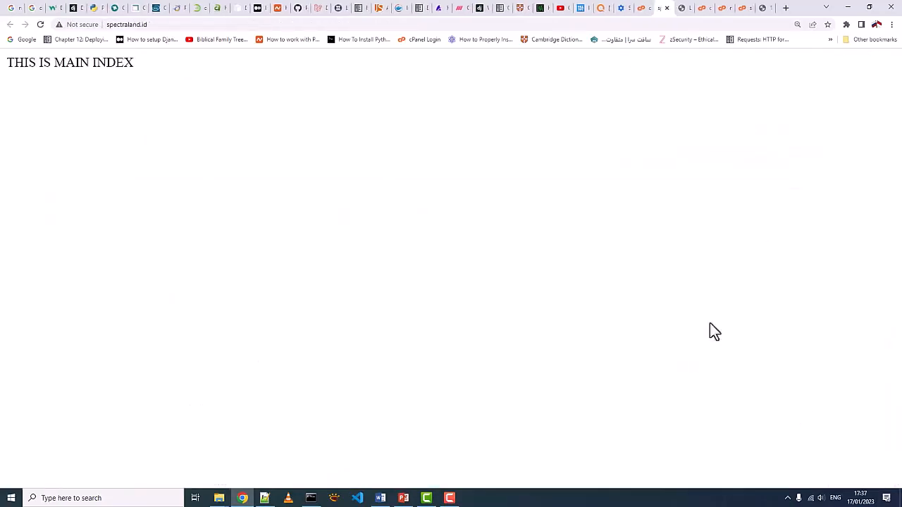
{"action": "left_click", "coordinate": [177, 24]}
{"action": "left_click", "coordinate": [182, 26]}
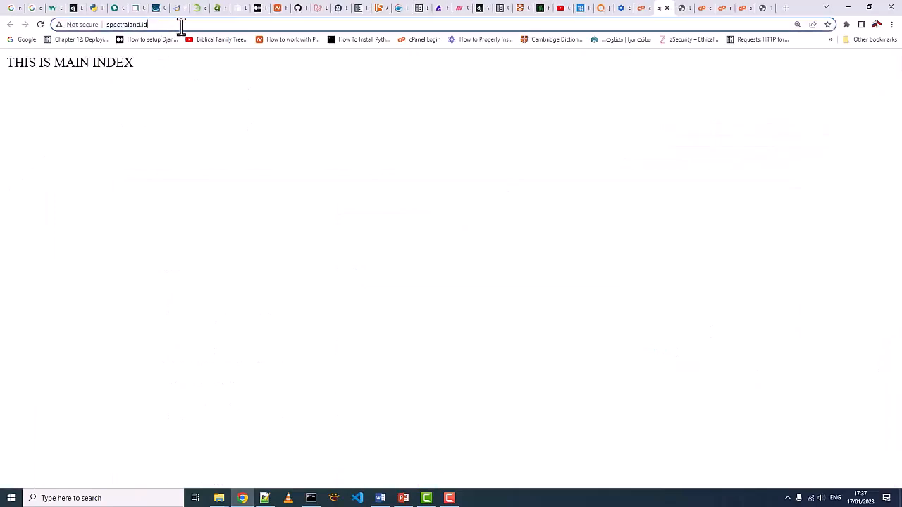
{"action": "type", "text": "/admin/"}
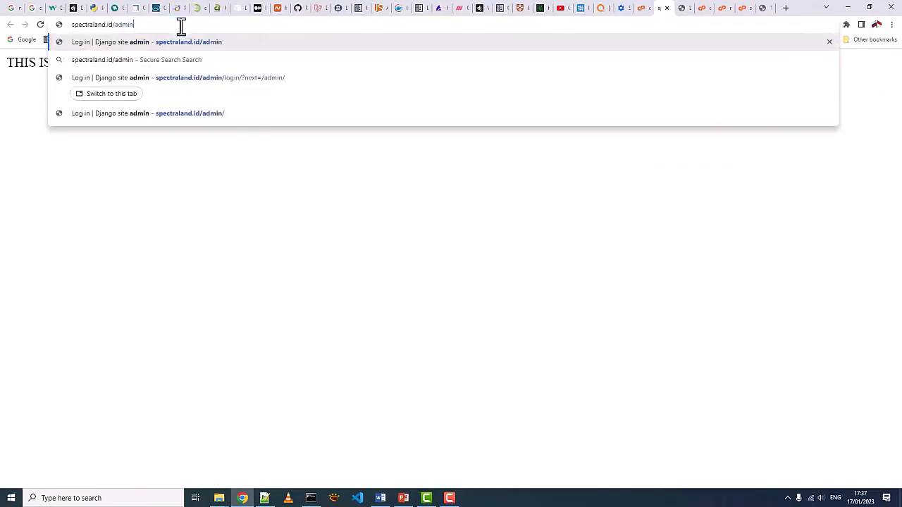
{"action": "key", "text": "Return"}
- Log in to Django administration with the username admin and the account password, dismissing the browser's password prompts without saving
{"action": "left_click", "coordinate": [406, 231]}
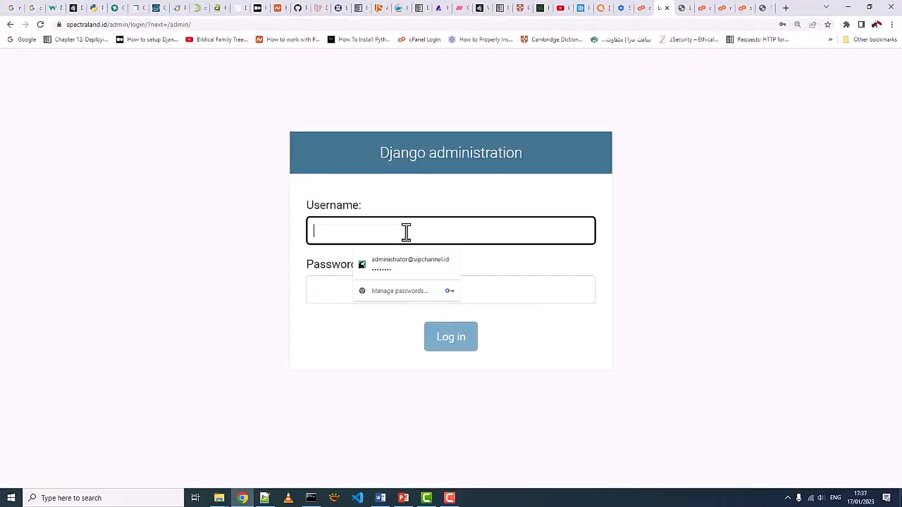
{"action": "type", "text": "admin"}
{"action": "left_click", "coordinate": [205, 300]}
{"action": "left_click", "coordinate": [309, 290]}
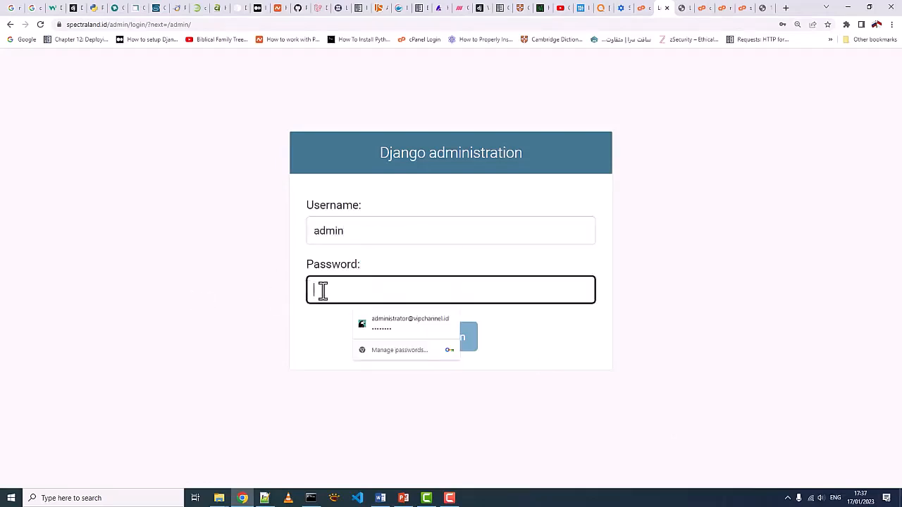
{"action": "type", "text": "••••"}
{"action": "left_click", "coordinate": [448, 344]}
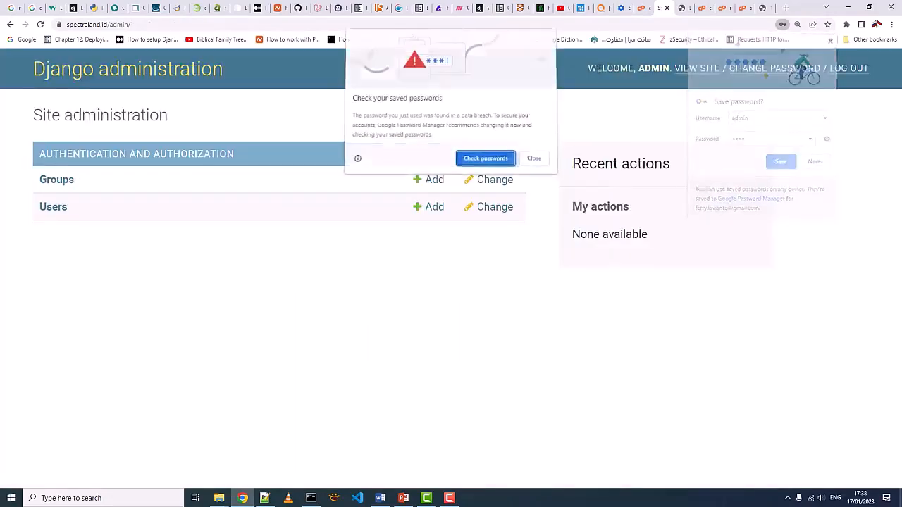
{"action": "left_click", "coordinate": [534, 160]}
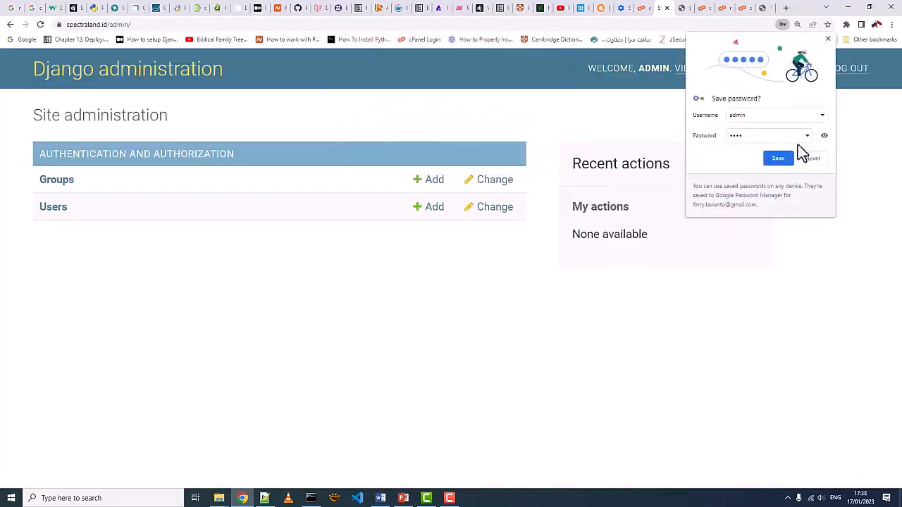
{"action": "left_click", "coordinate": [829, 40]}
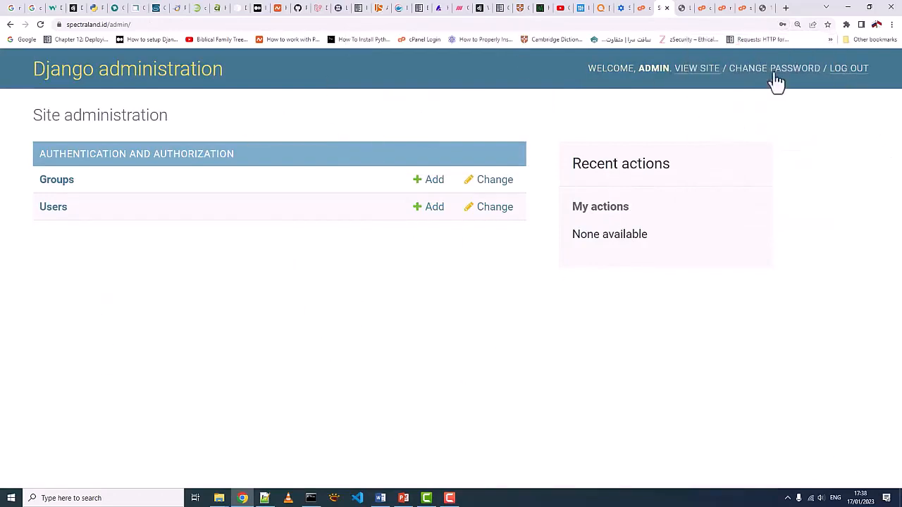
- Log out of Django administration and load the first app's page at spectraland.id/app1
{"action": "left_click", "coordinate": [861, 73]}
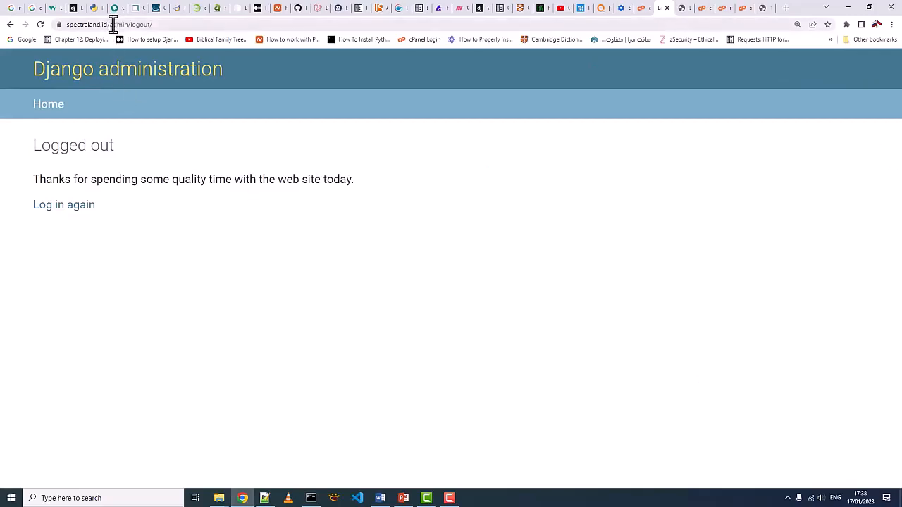
{"action": "left_click_drag", "start_coordinate": [109, 25], "coordinate": [178, 26]}
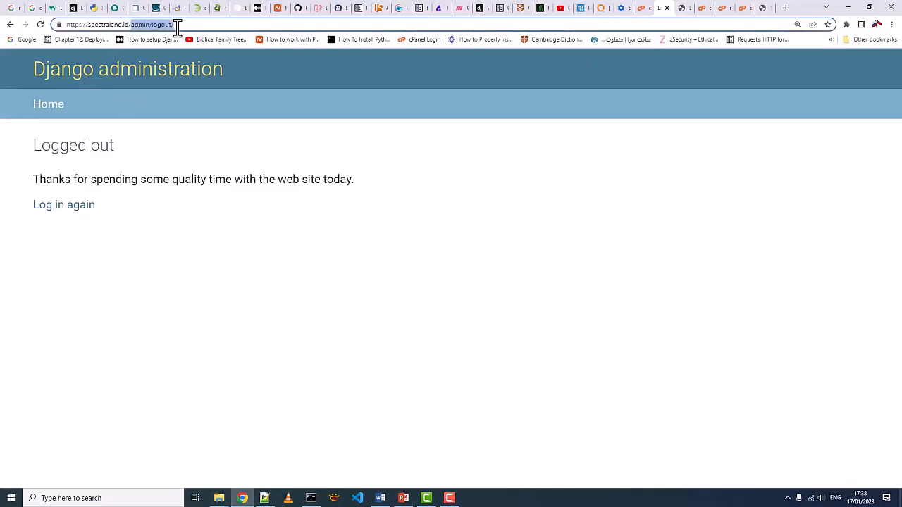
{"action": "type", "text": "app2"}
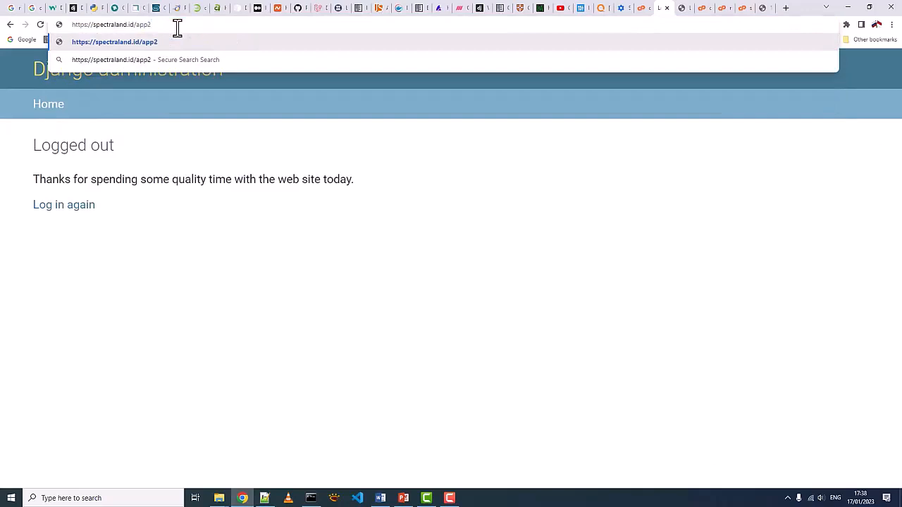
{"action": "key", "text": "BackSpace"}
{"action": "type", "text": "1"}
{"action": "key", "text": "Return"}
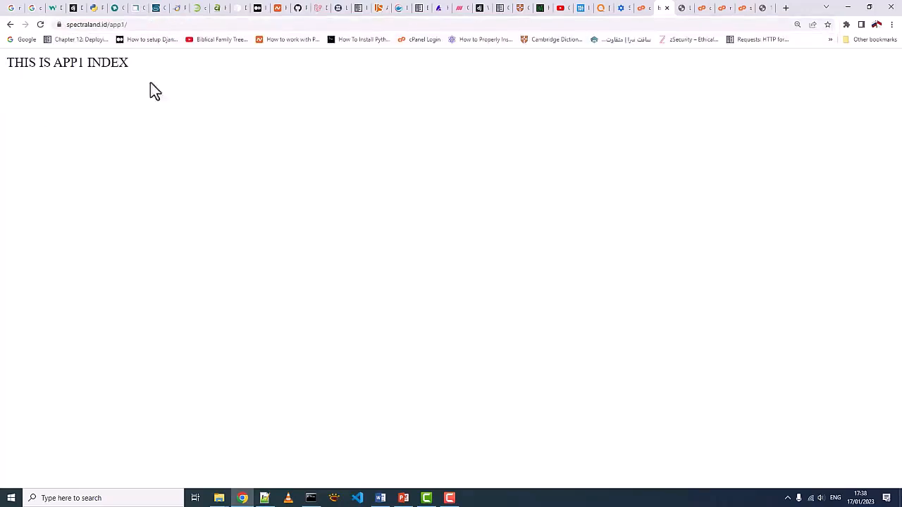